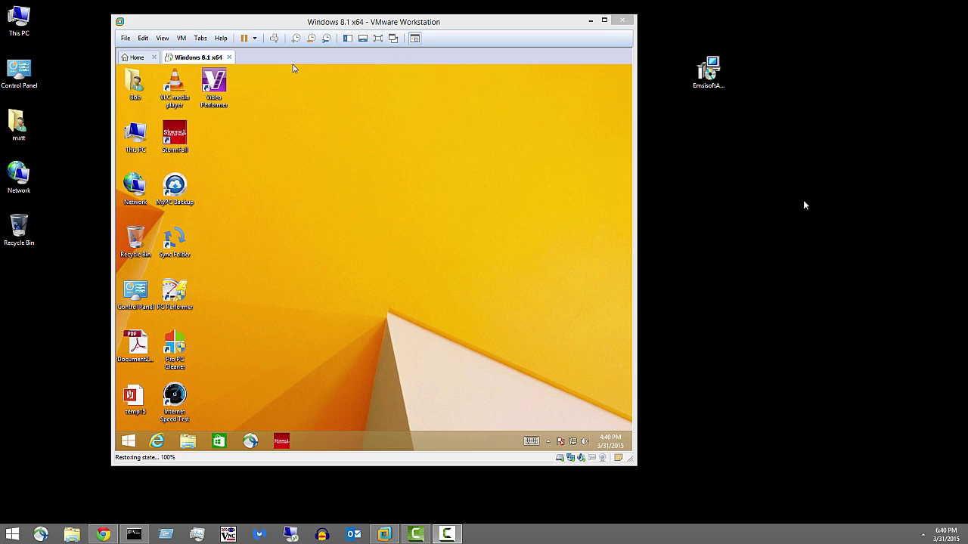
Copy EmsisoftAntiMalwareSetup.exe on the host desktop after a drag into the VM fails.
{"action": "left_click", "coordinate": [708, 76]}
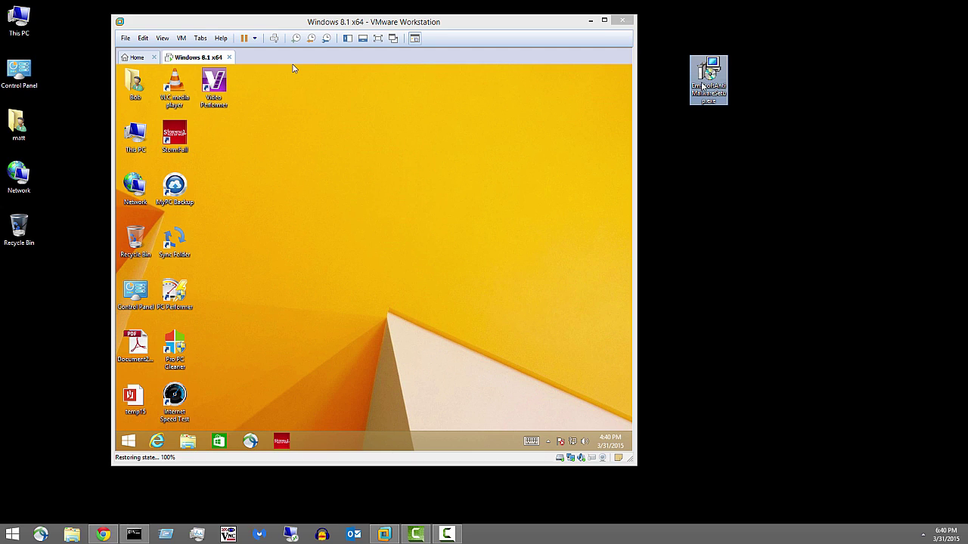
{"action": "mouse_move", "coordinate": [702, 85]}
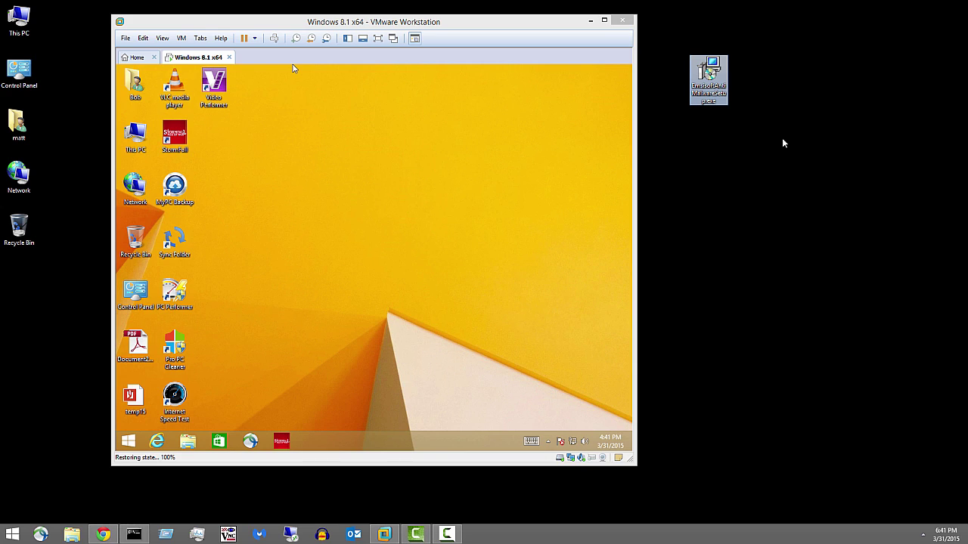
{"action": "left_click", "coordinate": [772, 120]}
{"action": "left_click_drag", "start_coordinate": [706, 61], "coordinate": [739, 143]}
{"action": "right_click", "coordinate": [739, 141]}
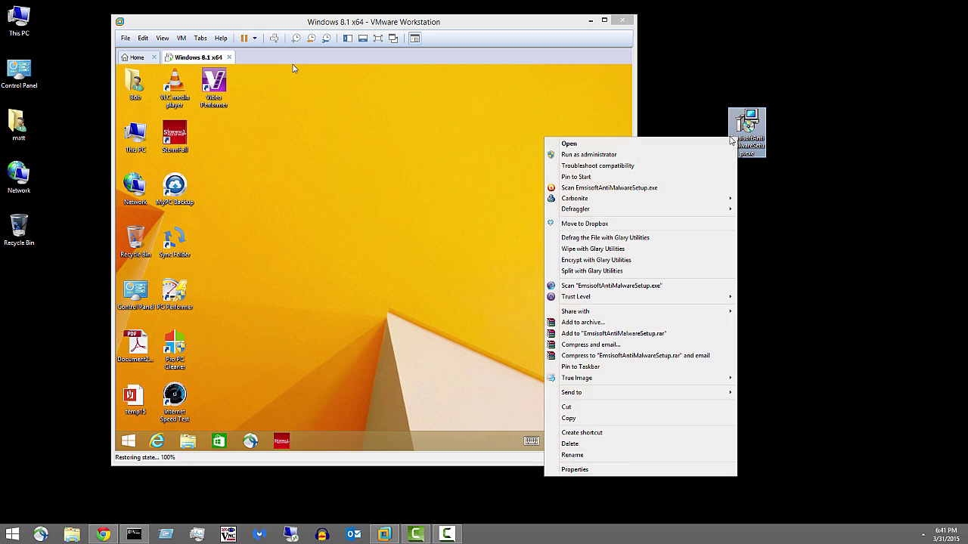
{"action": "left_click", "coordinate": [587, 422]}
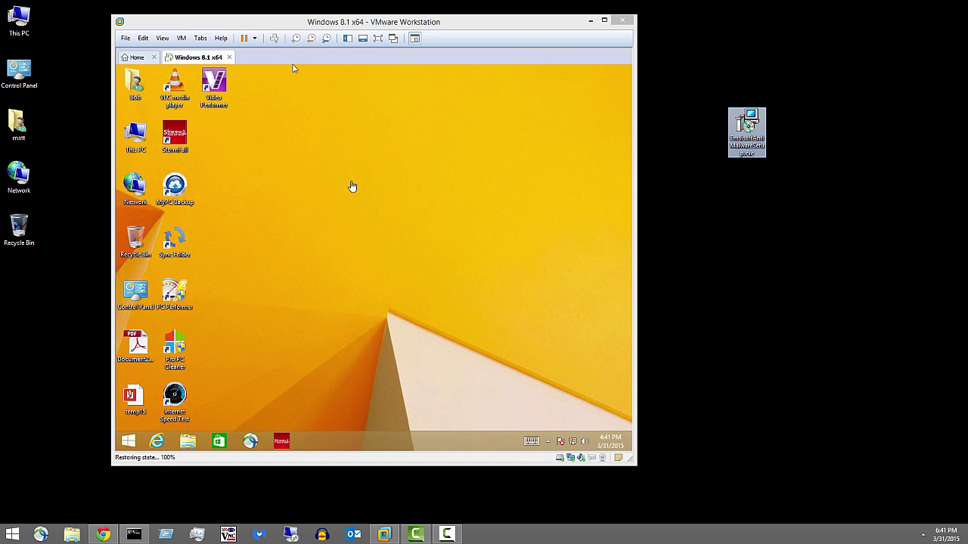
Paste the Emsisoft setup file onto the Windows 8.1 guest desktop.
{"action": "left_click", "coordinate": [340, 162]}
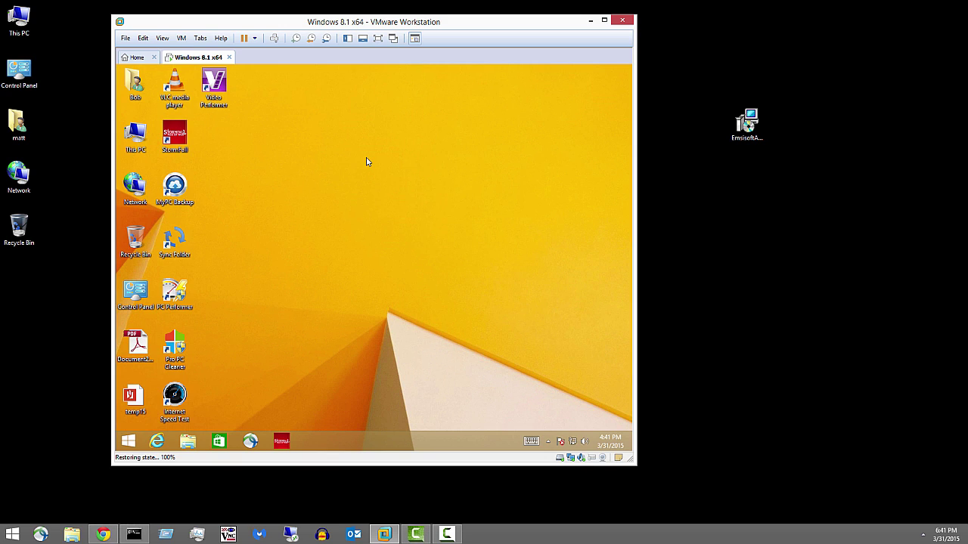
{"action": "right_click", "coordinate": [239, 126]}
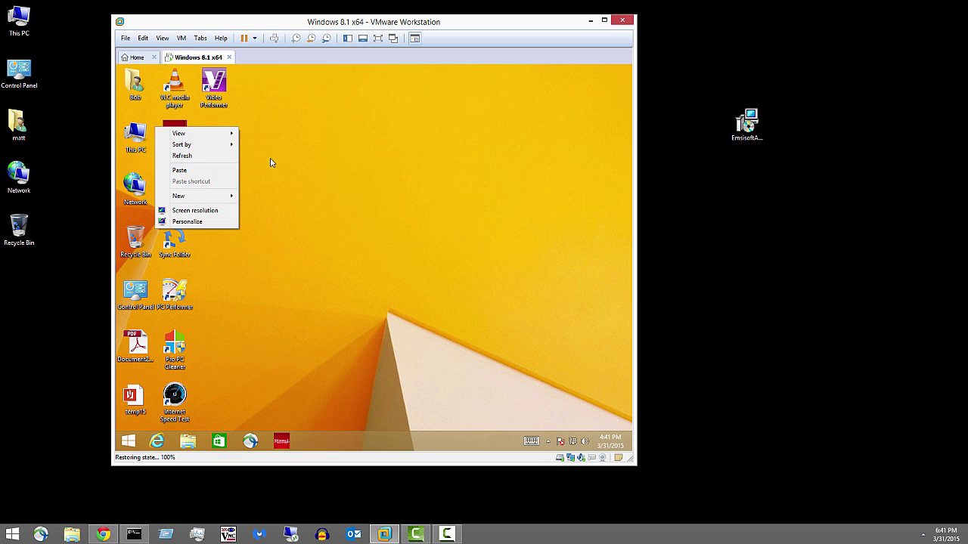
{"action": "left_click", "coordinate": [201, 171]}
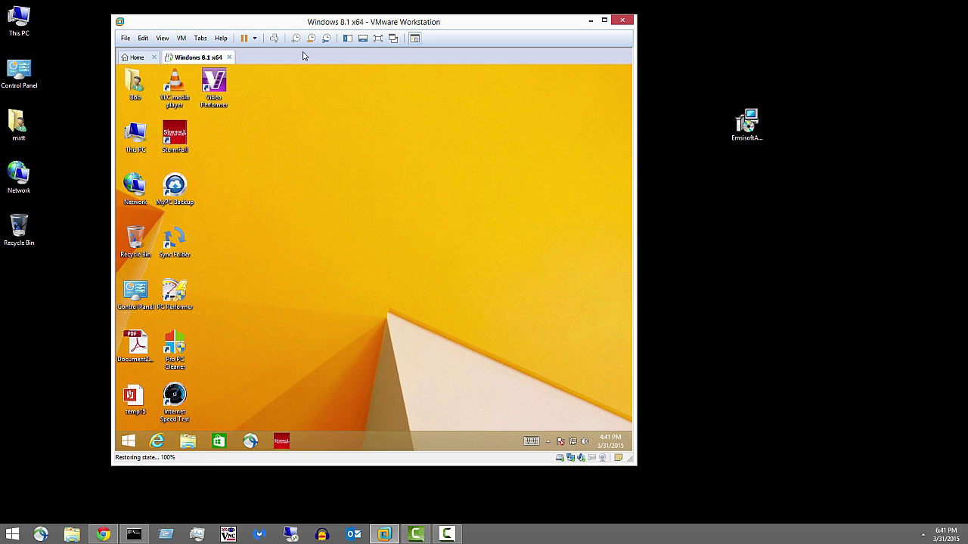
{"action": "left_click", "coordinate": [378, 38]}
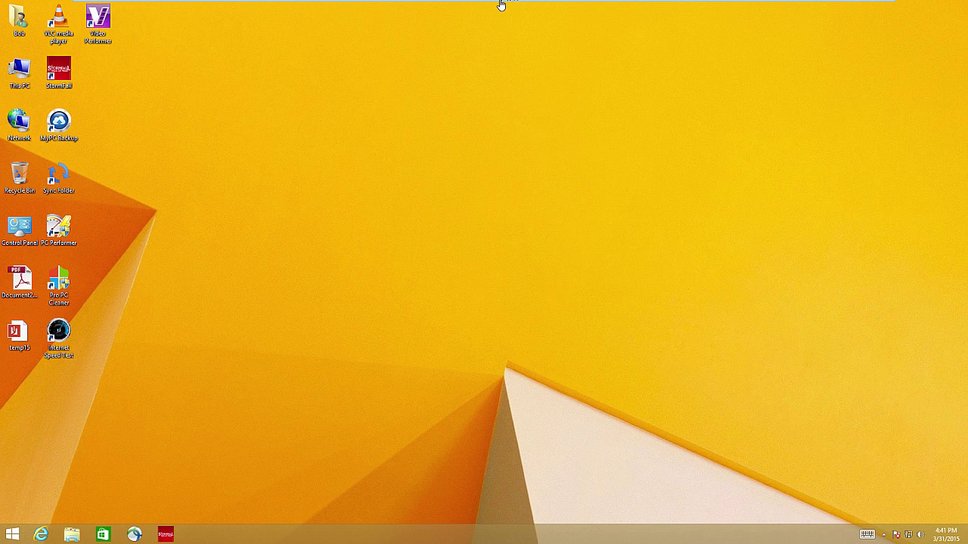
{"action": "mouse_move", "coordinate": [503, 2]}
{"action": "left_click", "coordinate": [872, 7]}
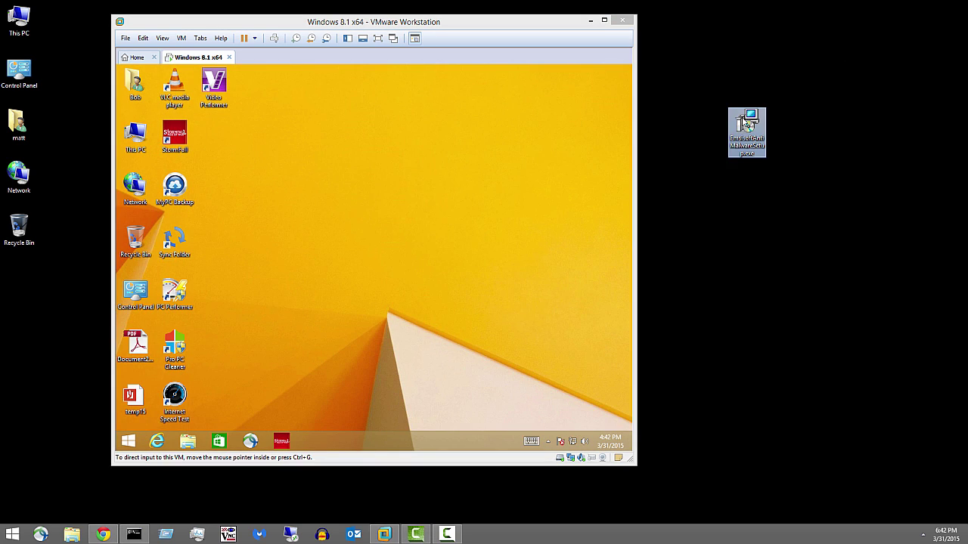
Copy the Emsisoft setup icon on the host again, then focus the VM window and back to the host.
{"action": "right_click", "coordinate": [745, 121]}
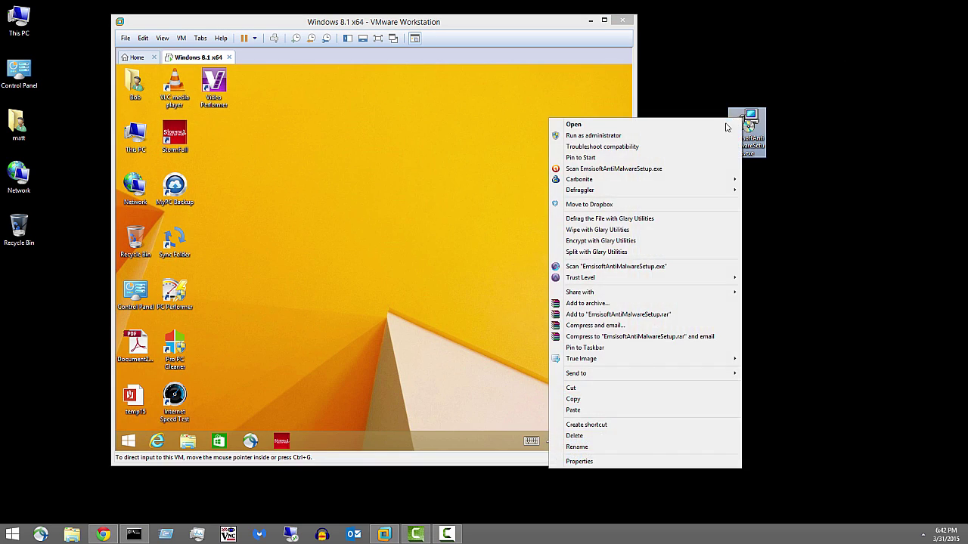
{"action": "left_click", "coordinate": [597, 399]}
{"action": "left_click", "coordinate": [362, 239]}
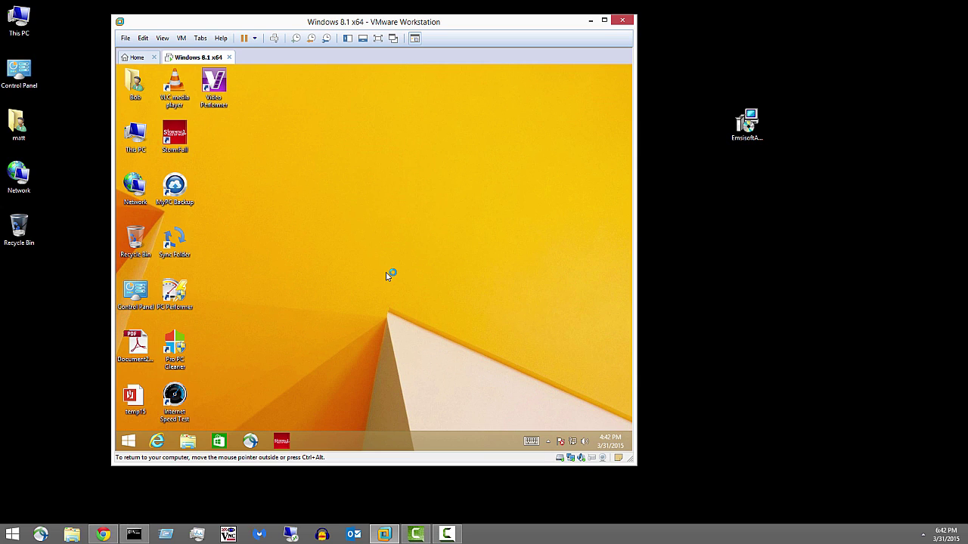
{"action": "left_click", "coordinate": [459, 536]}
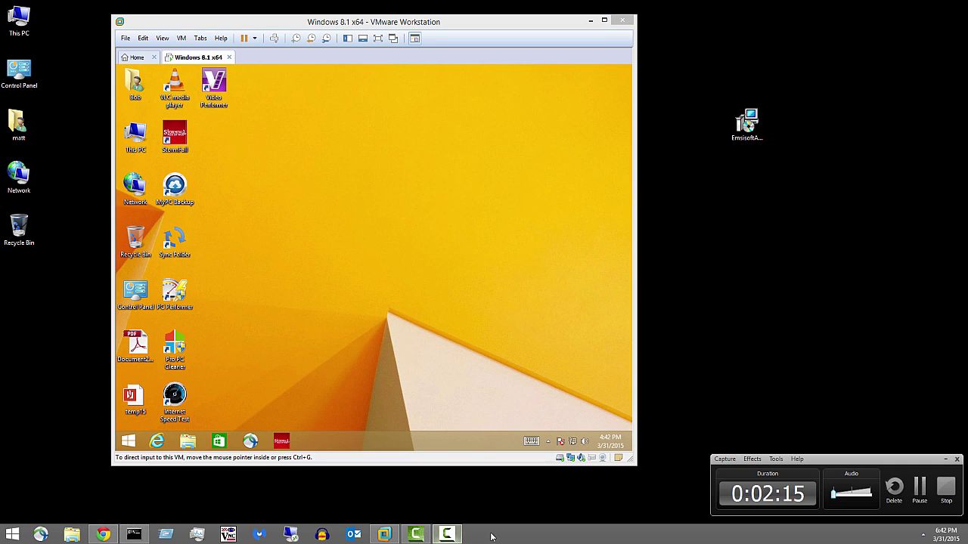
Quit the Pro PC Cleaner nag window and move the Emsisoft setup file to the desktop centre.
{"action": "left_click", "coordinate": [919, 488]}
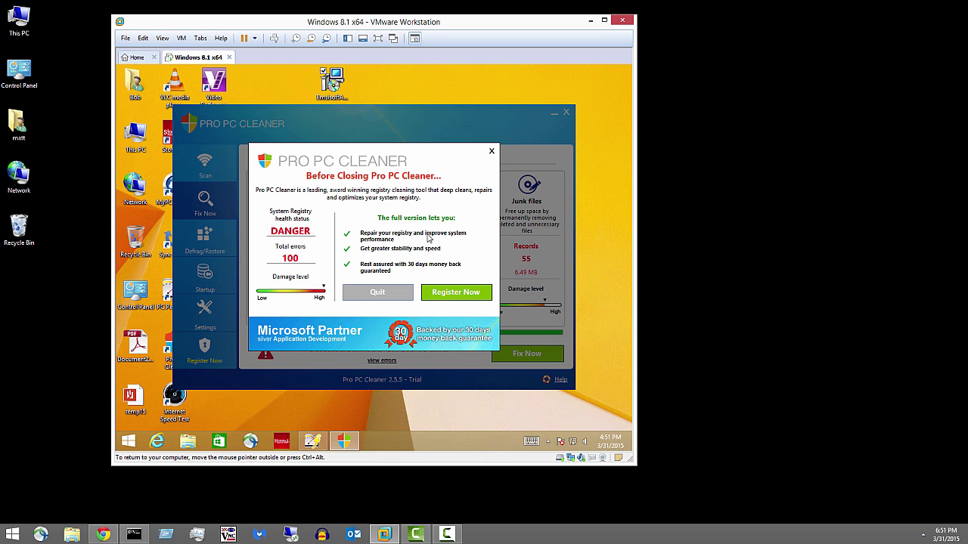
{"action": "left_click", "coordinate": [379, 295]}
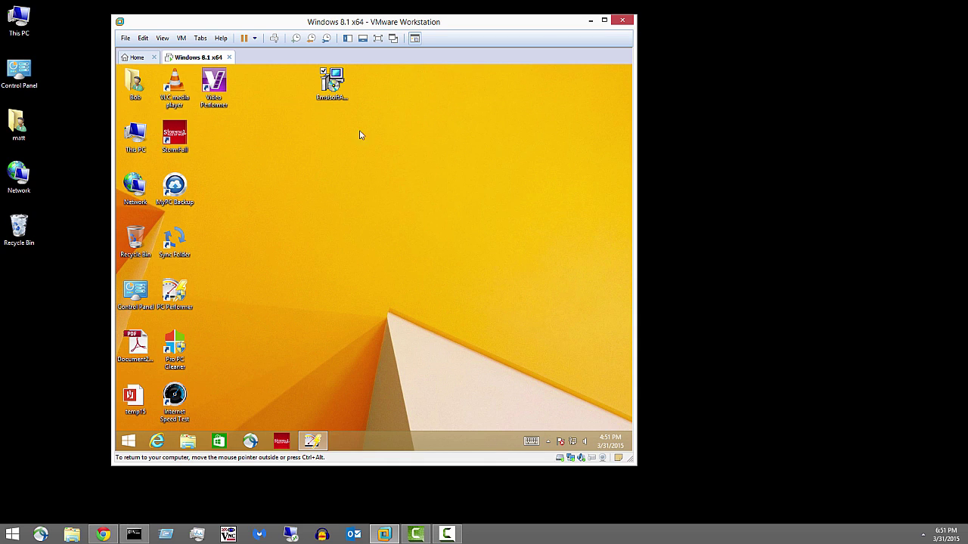
{"action": "left_click_drag", "start_coordinate": [333, 90], "coordinate": [372, 196]}
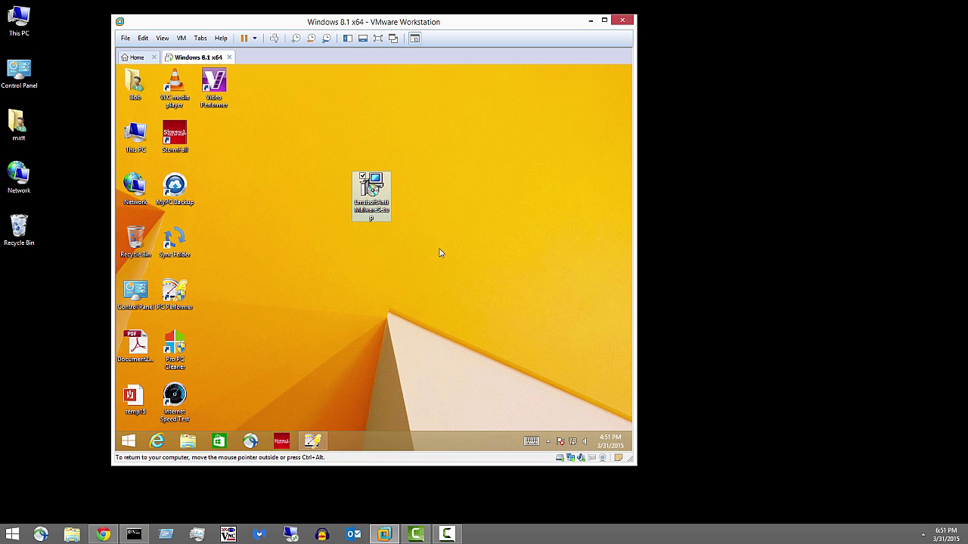
Check the setup file's Properties, then run it as administrator.
{"action": "right_click", "coordinate": [369, 185]}
{"action": "left_click", "coordinate": [281, 352]}
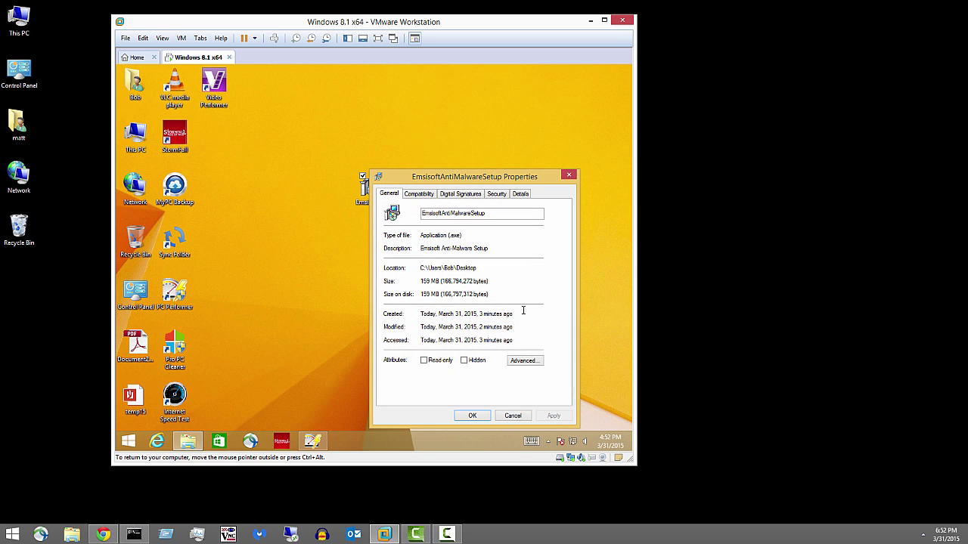
{"action": "left_click", "coordinate": [512, 415]}
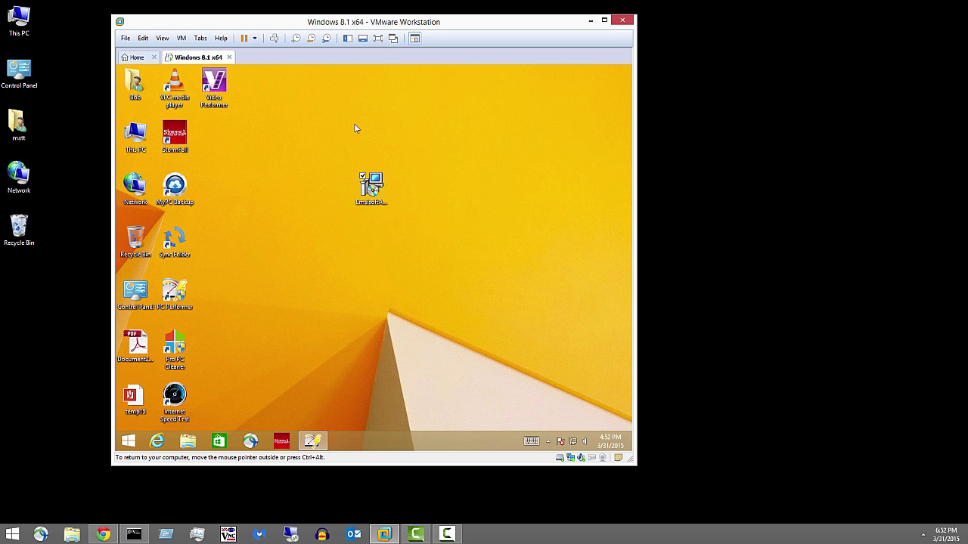
{"action": "right_click", "coordinate": [373, 188]}
{"action": "left_click", "coordinate": [279, 204]}
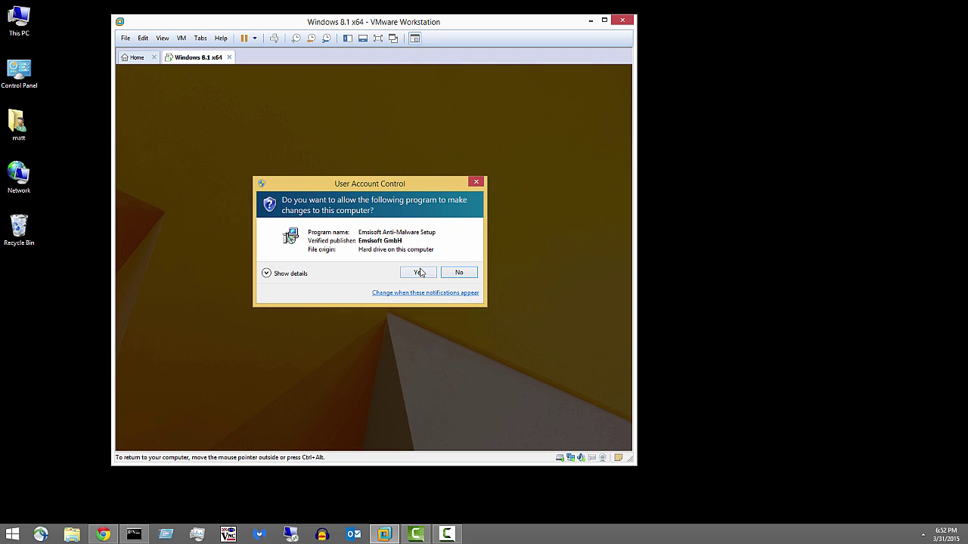
Approve the UAC prompt, accept the Emsisoft license and install, then launch Internet Explorer.
{"action": "left_click", "coordinate": [421, 273]}
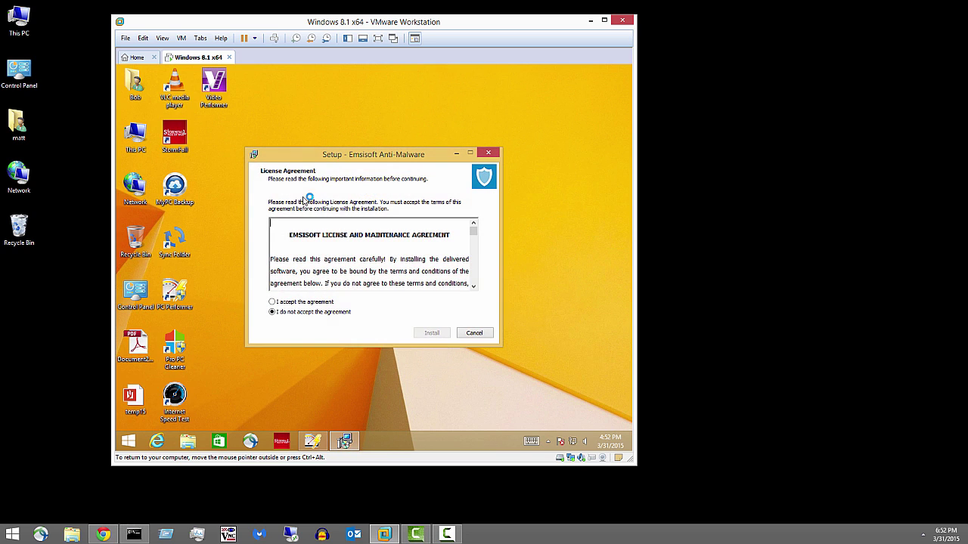
{"action": "left_click", "coordinate": [277, 302]}
{"action": "left_click", "coordinate": [432, 333]}
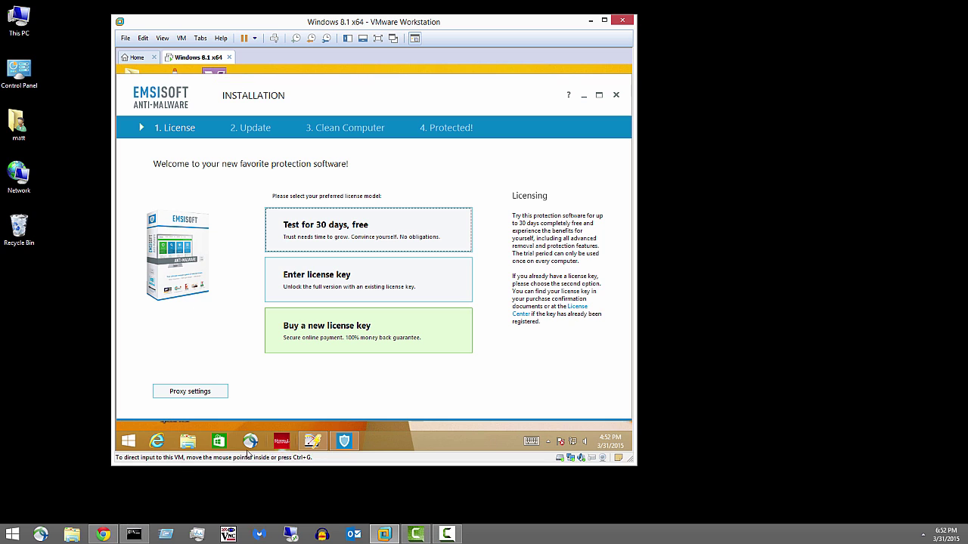
{"action": "left_click", "coordinate": [157, 441]}
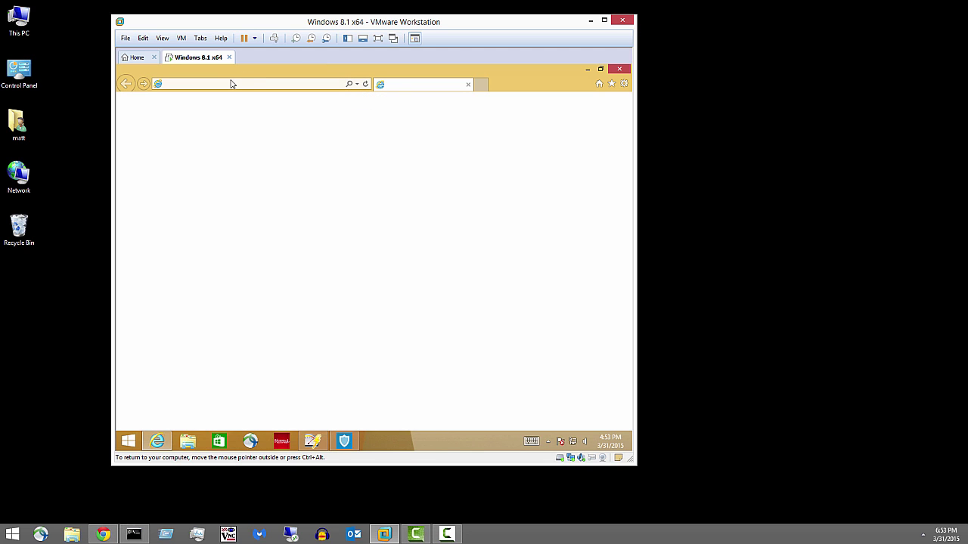
Go to google.com and search for 'shoes'.
{"action": "left_click", "coordinate": [275, 84]}
{"action": "type", "text": "google.c"}
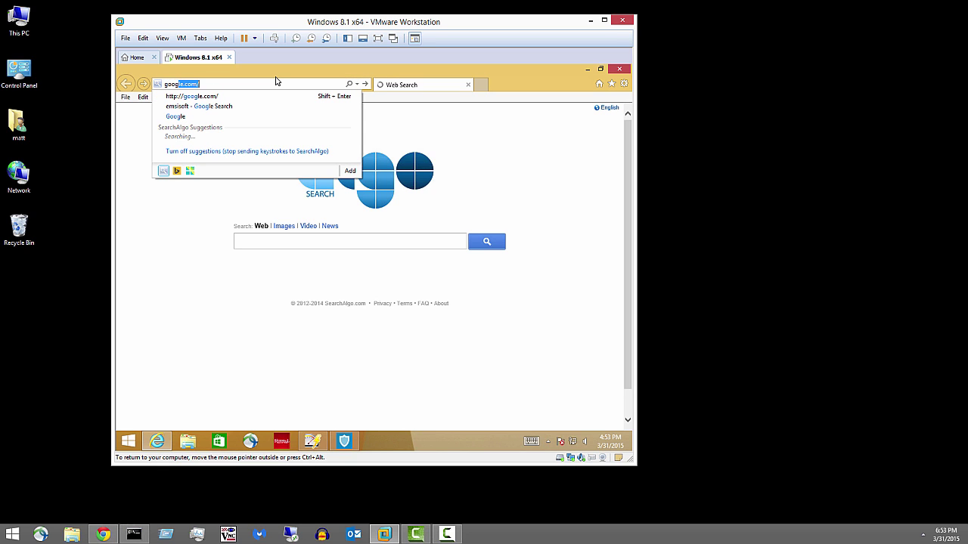
{"action": "type", "text": "om"}
{"action": "key", "text": "Return"}
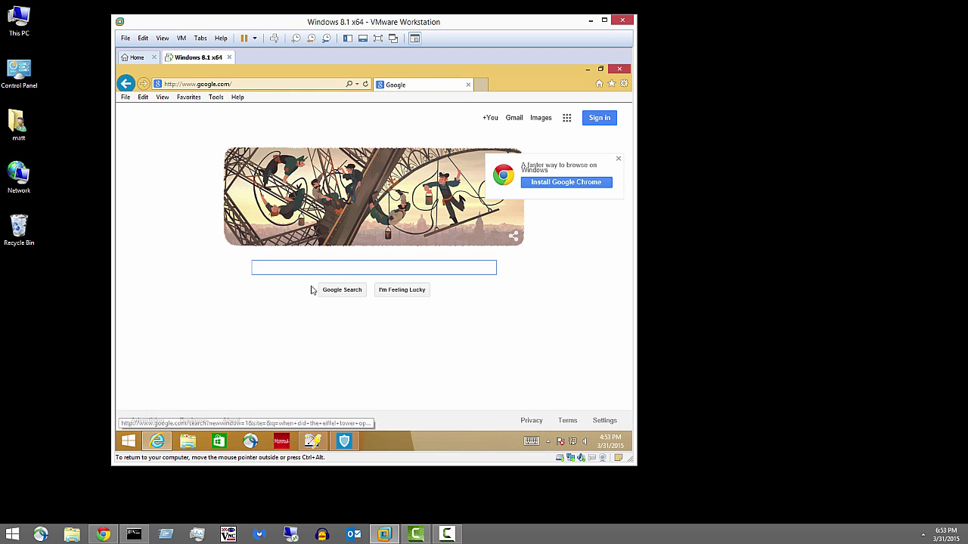
{"action": "left_click", "coordinate": [291, 270]}
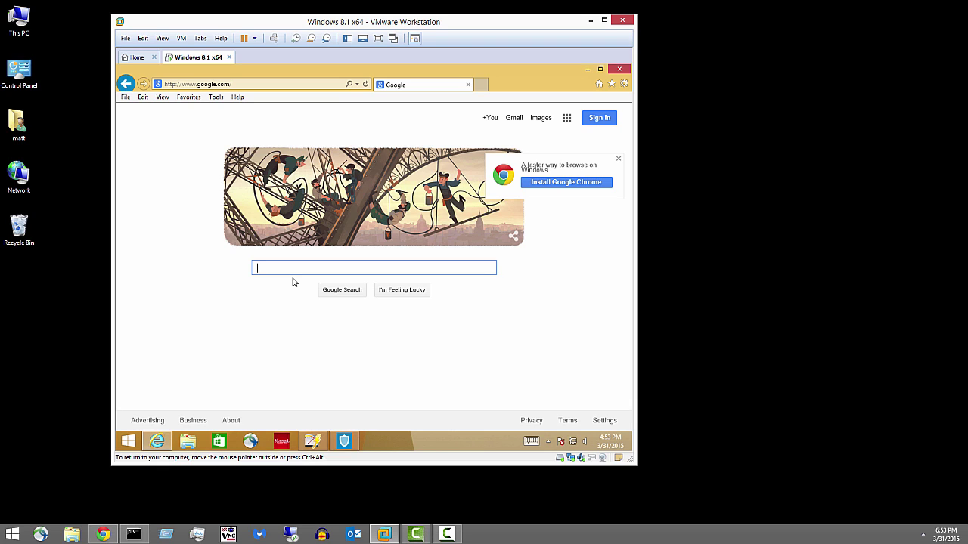
{"action": "type", "text": "hoes"}
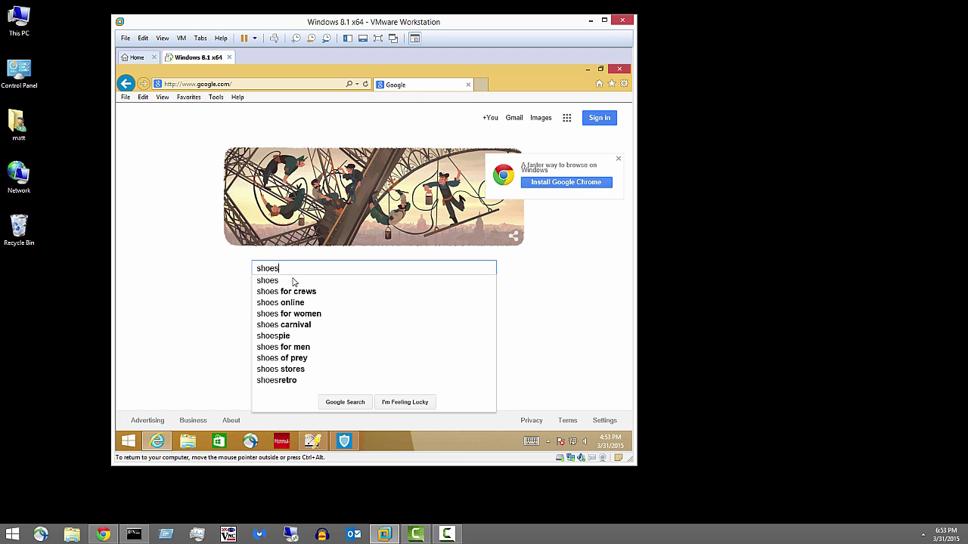
{"action": "key", "text": "Return"}
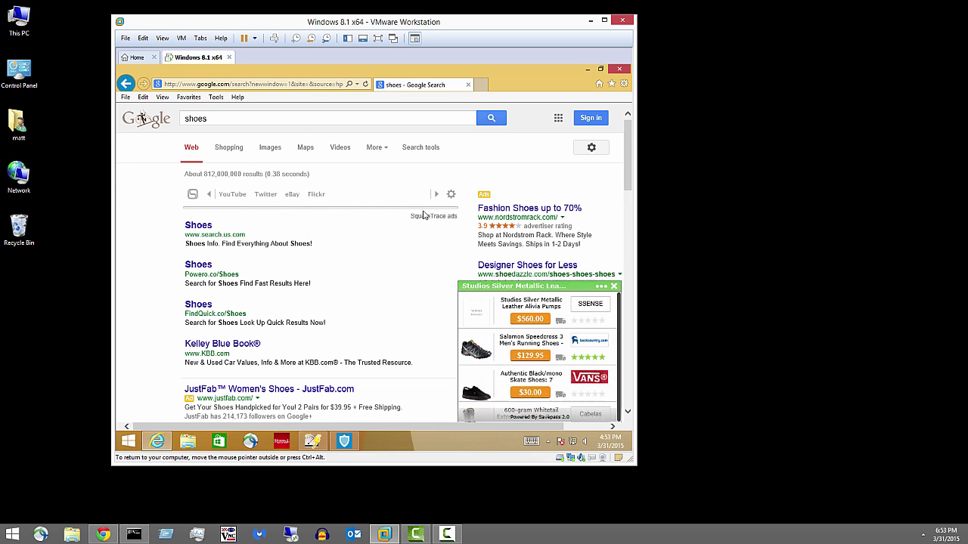
Scroll the Google results and open the Shoes.com result.
{"action": "scroll", "coordinate": [154, 208], "scroll_direction": "down", "scroll_amount": 5}
{"action": "scroll", "coordinate": [154, 208], "scroll_direction": "down", "scroll_amount": 3}
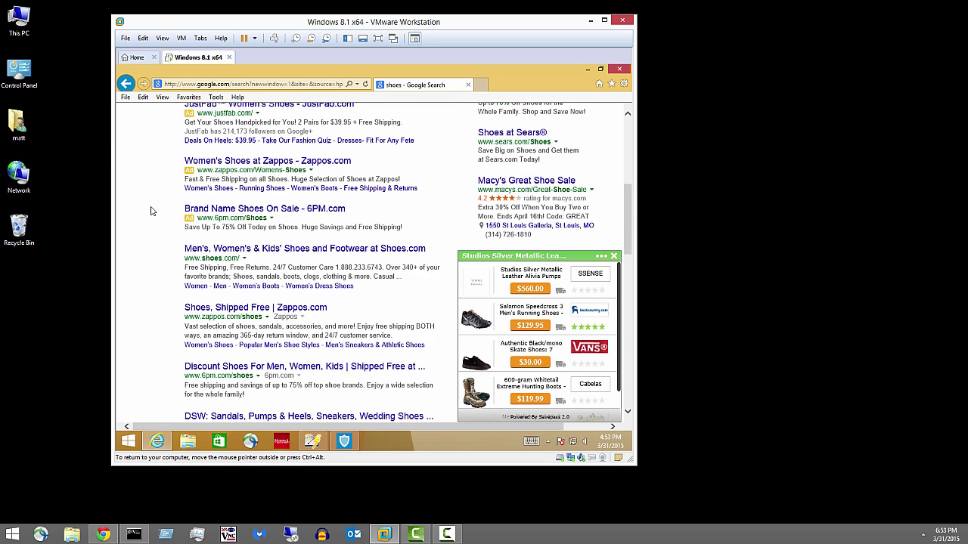
{"action": "left_click", "coordinate": [248, 247]}
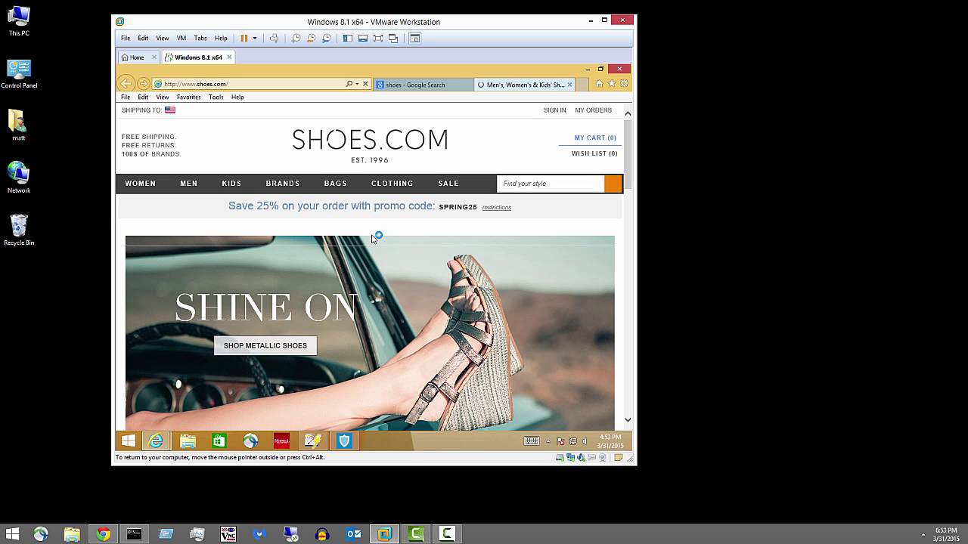
Scroll through shoes.com as coupon adware fills the page, then close Internet Explorer.
{"action": "scroll", "coordinate": [370, 232], "scroll_direction": "down", "scroll_amount": 2}
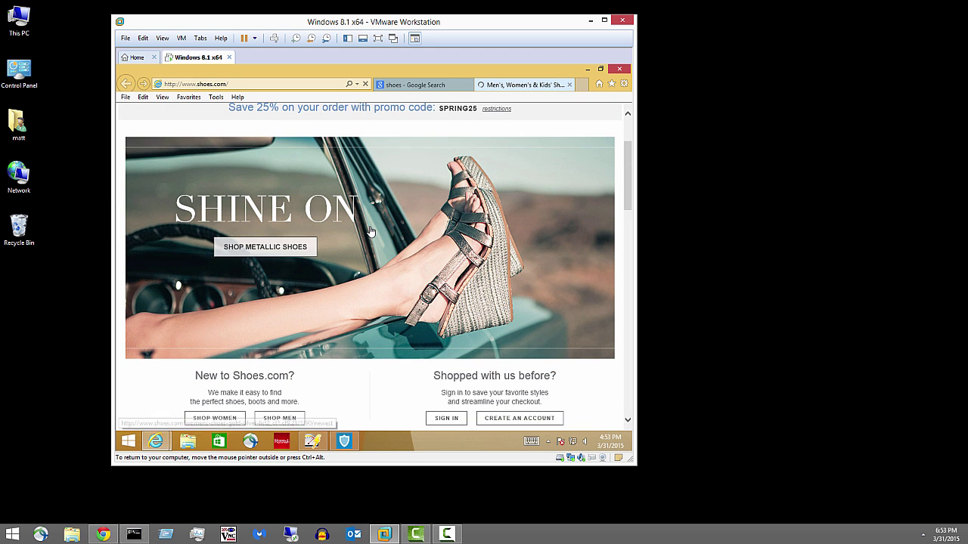
{"action": "scroll", "coordinate": [370, 232], "scroll_direction": "down", "scroll_amount": 3}
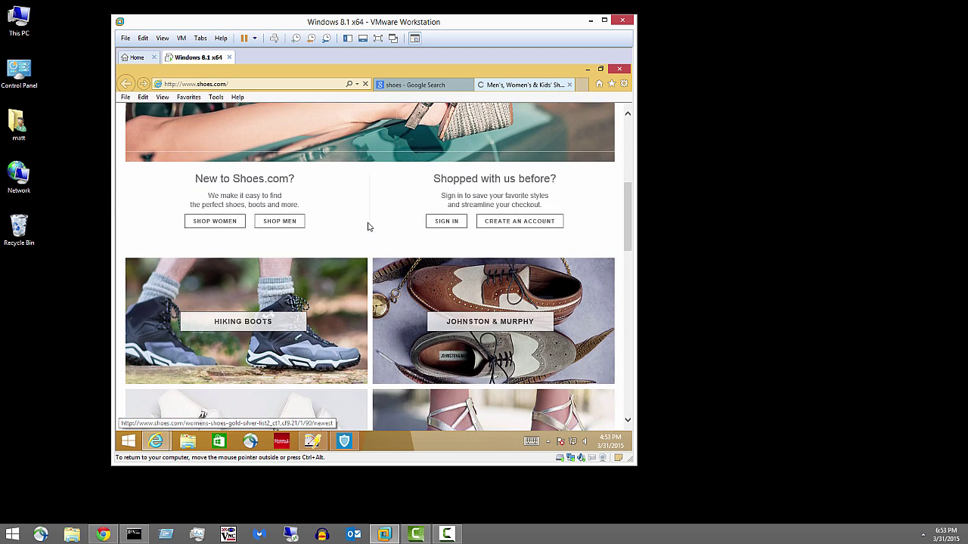
{"action": "scroll", "coordinate": [368, 227], "scroll_direction": "down", "scroll_amount": 2}
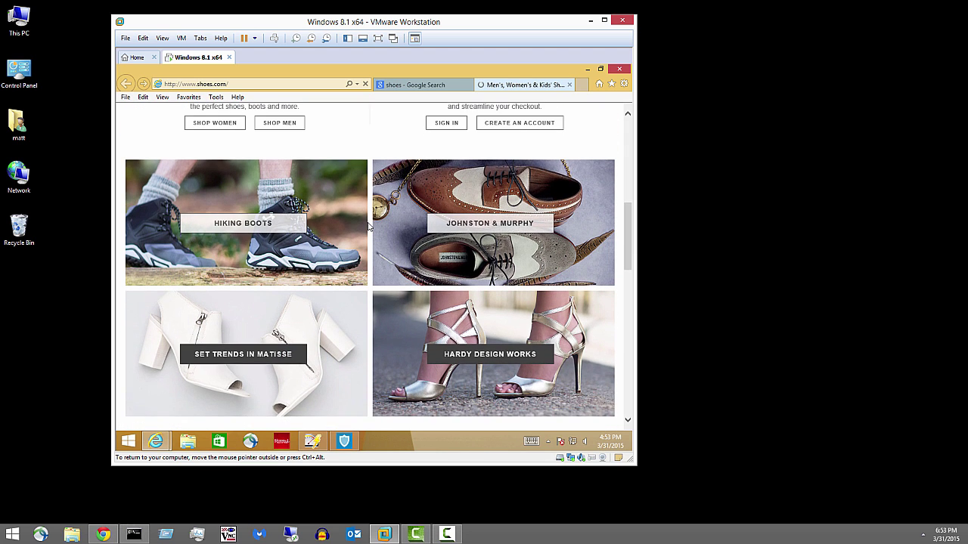
{"action": "scroll", "coordinate": [369, 226], "scroll_direction": "down", "scroll_amount": 2}
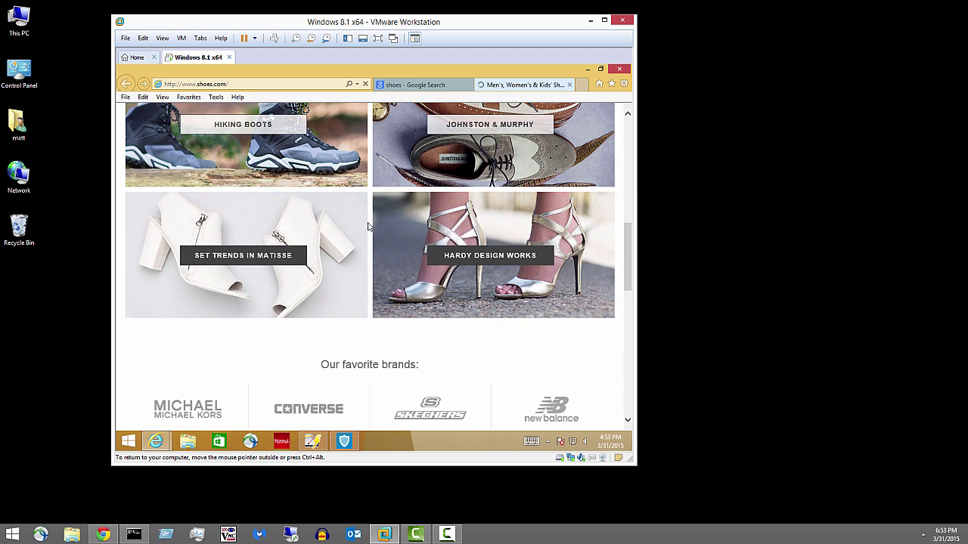
{"action": "scroll", "coordinate": [368, 226], "scroll_direction": "down", "scroll_amount": 3}
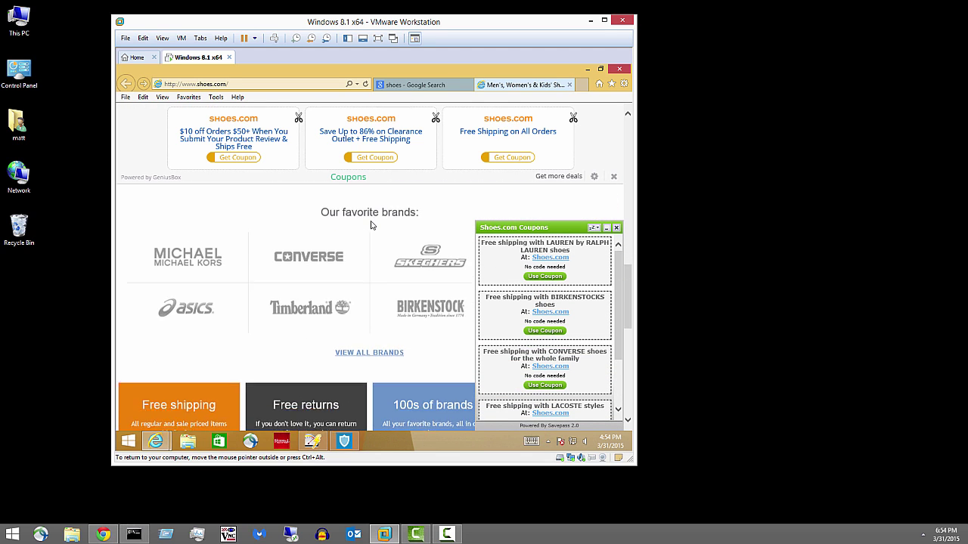
{"action": "scroll", "coordinate": [138, 136], "scroll_direction": "down", "scroll_amount": 1}
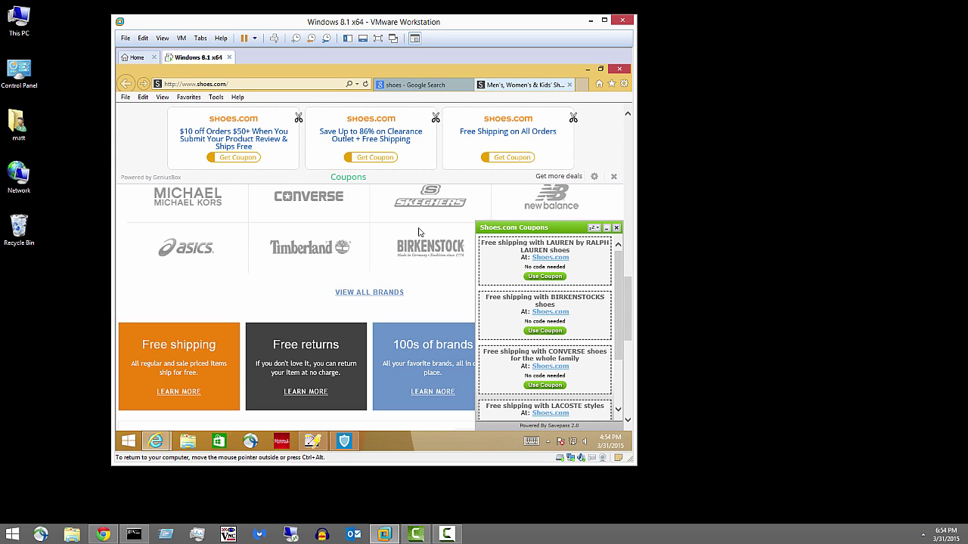
{"action": "scroll", "coordinate": [327, 256], "scroll_direction": "down", "scroll_amount": 2}
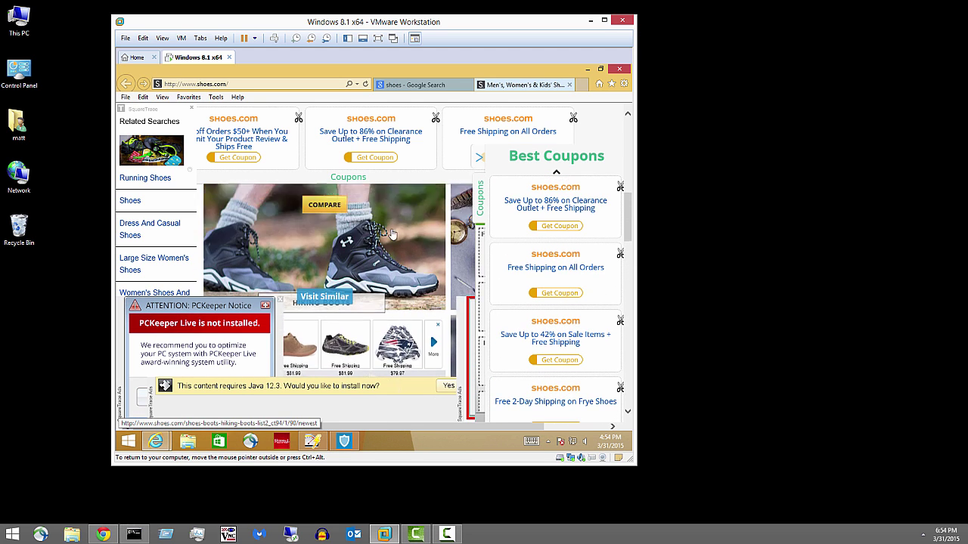
{"action": "scroll", "coordinate": [355, 216], "scroll_direction": "up", "scroll_amount": 5}
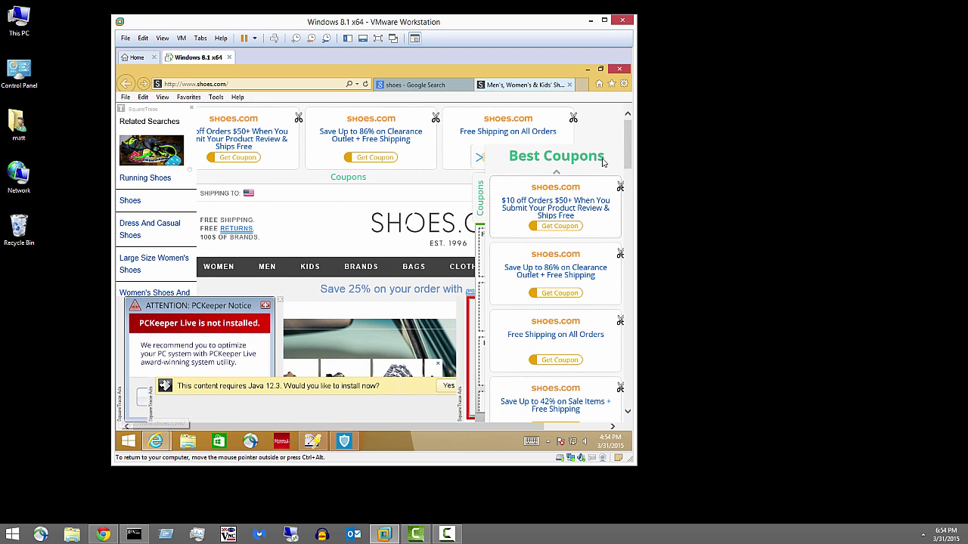
{"action": "left_click", "coordinate": [625, 72]}
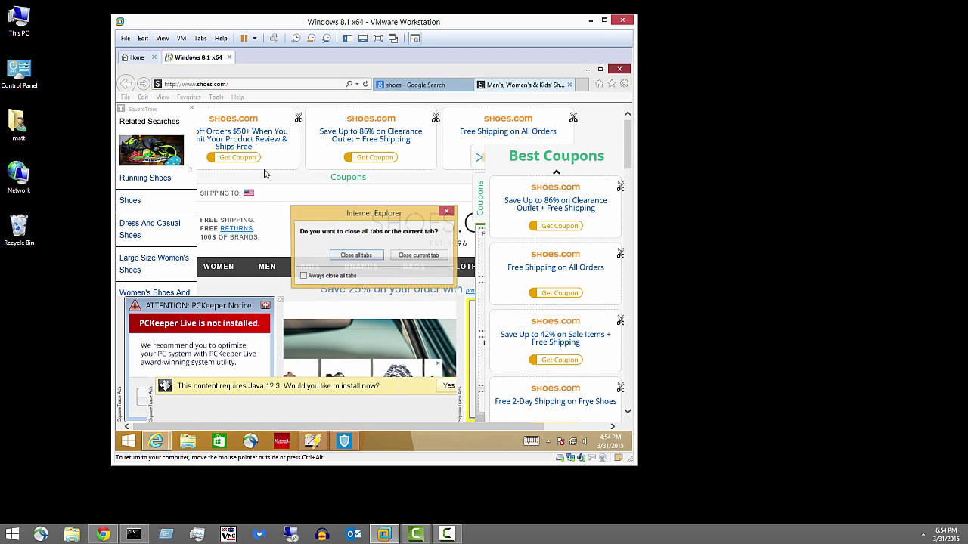
Close all IE tabs, start Emsisoft's 30-day free trial, decline the offer and continue after updates.
{"action": "left_click", "coordinate": [357, 254]}
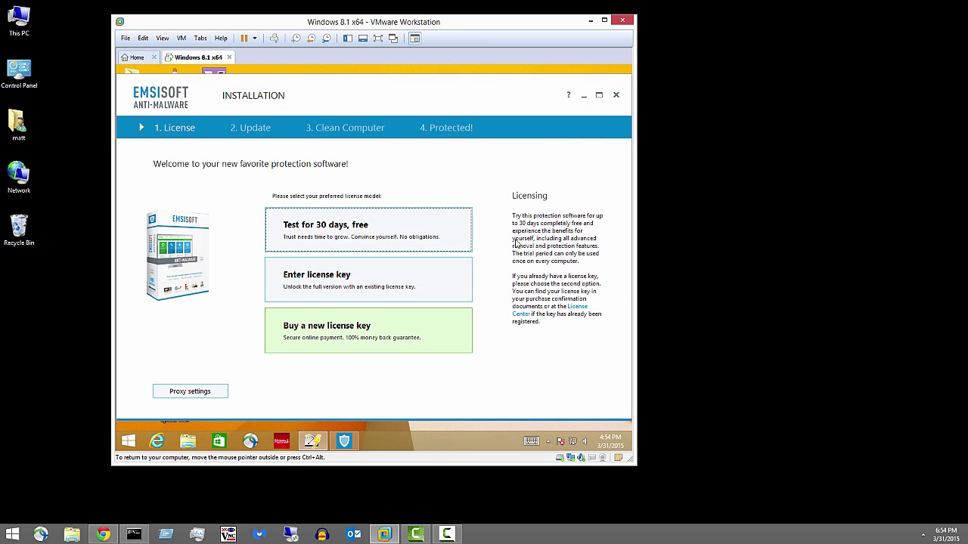
{"action": "left_click", "coordinate": [330, 236]}
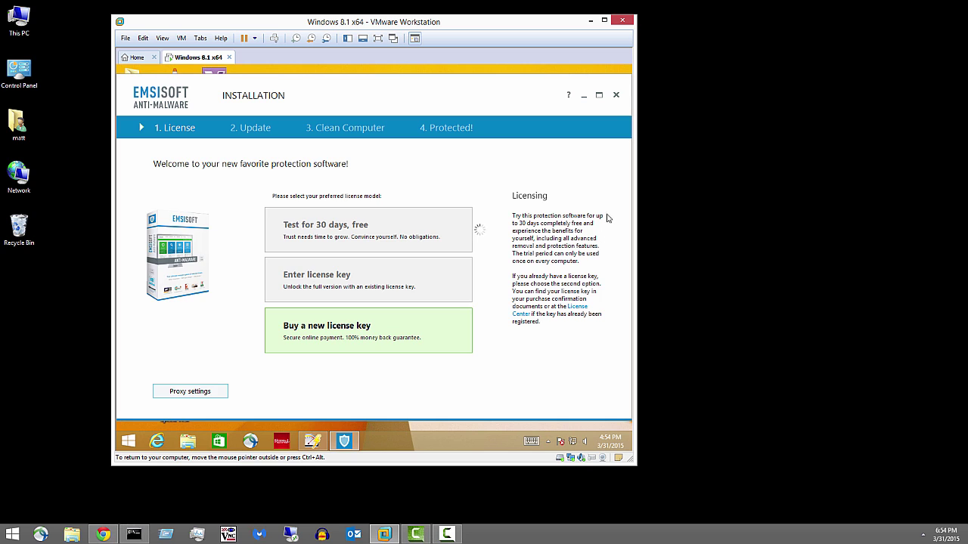
{"action": "left_click", "coordinate": [437, 228]}
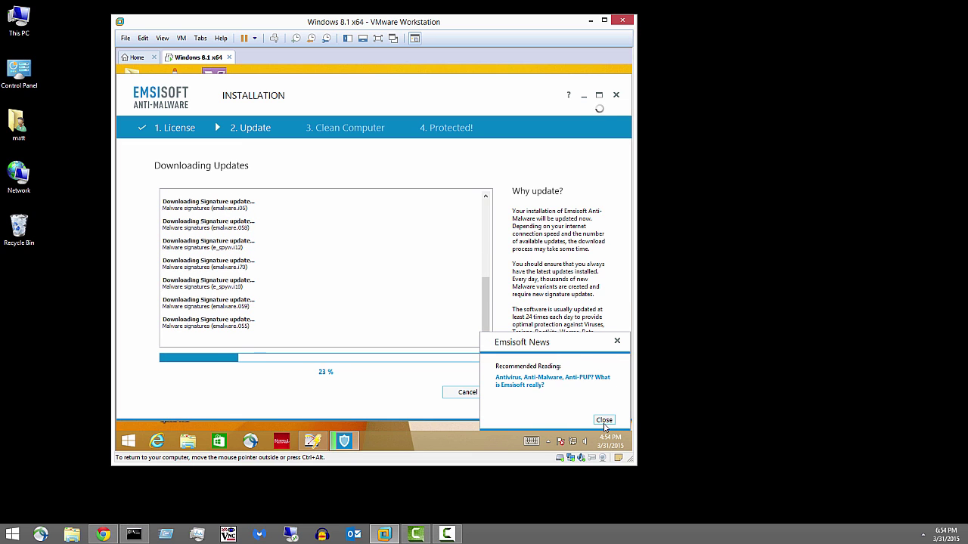
{"action": "left_click", "coordinate": [604, 421]}
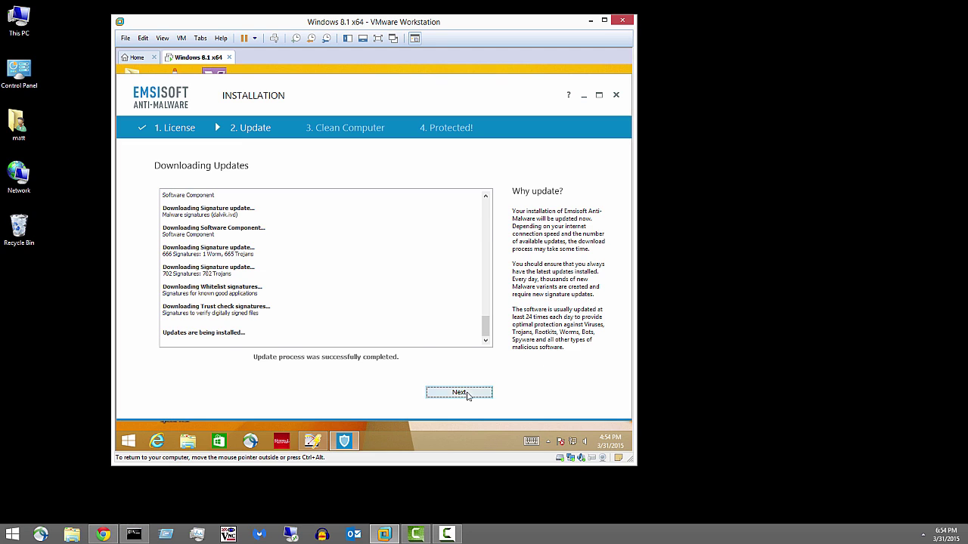
{"action": "left_click", "coordinate": [468, 392]}
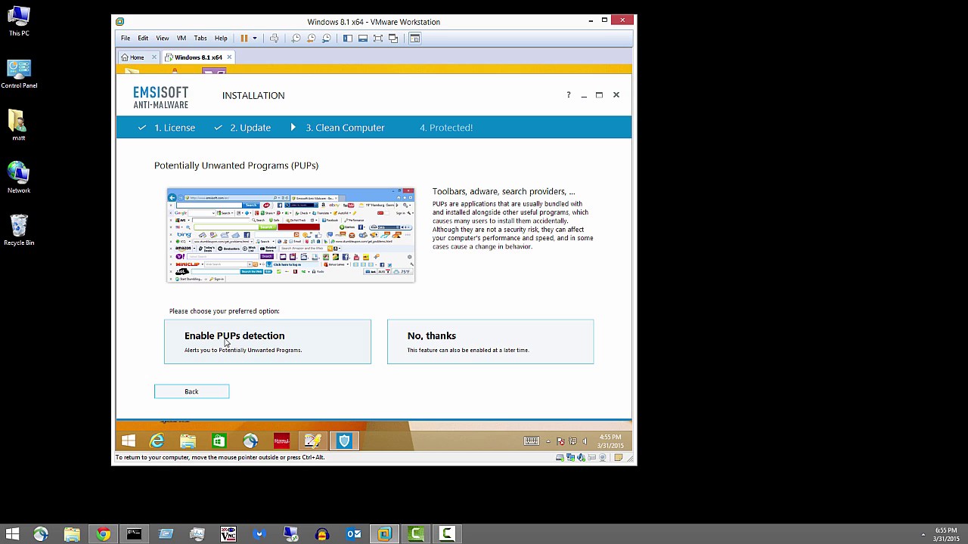
Choose Enable PUPs detection on the Emsisoft PUPs page.
{"action": "left_click", "coordinate": [225, 342]}
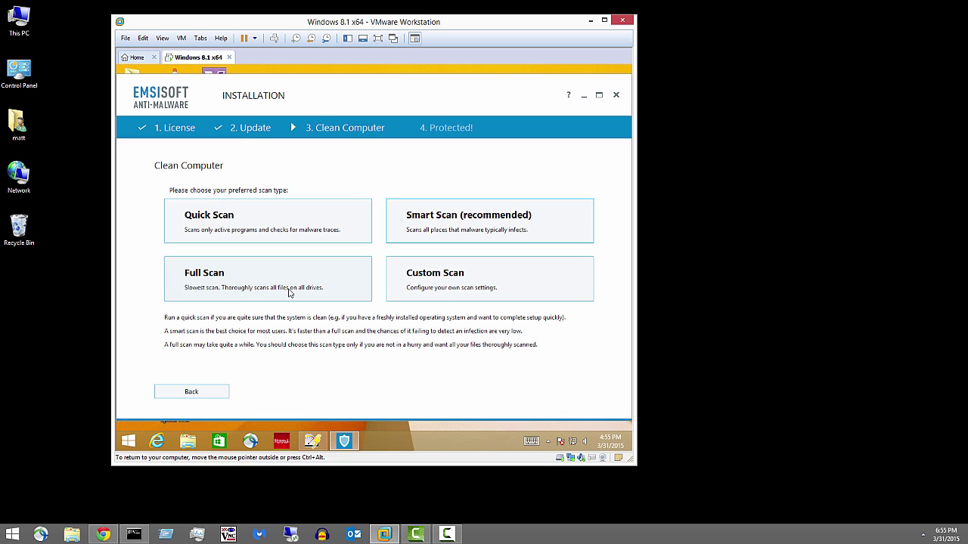
Run a Full Scan of all drives, ending with 188157 items scanned and 54 detections.
{"action": "left_click", "coordinate": [288, 293]}
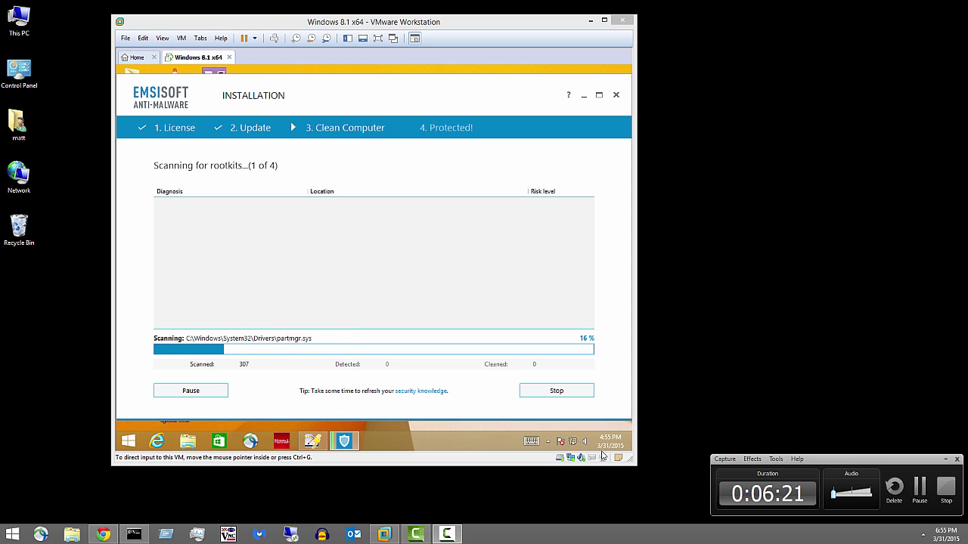
{"action": "left_click", "coordinate": [918, 490]}
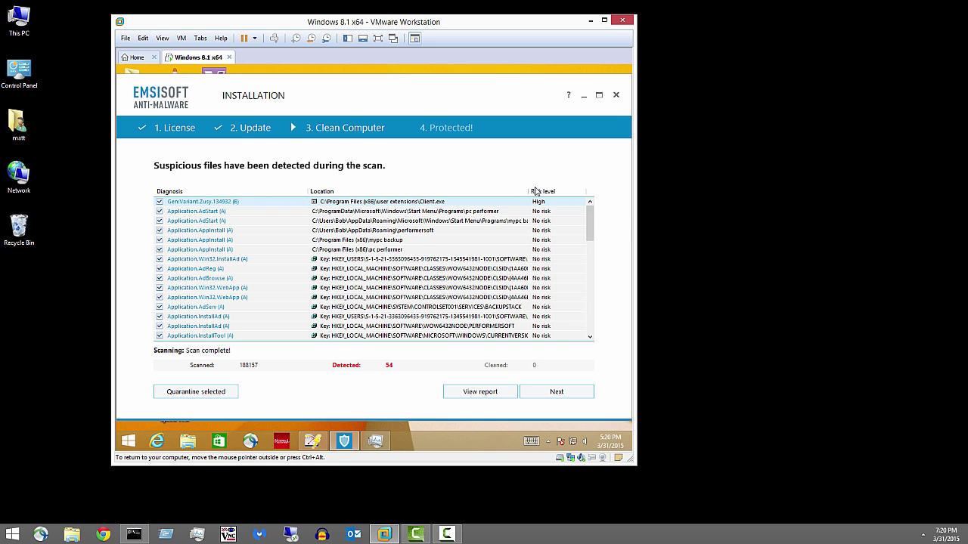
Sort detections with High risk at the top and quarantine the checked items, cleaning 46 of 54.
{"action": "left_click_drag", "start_coordinate": [592, 223], "coordinate": [597, 201]}
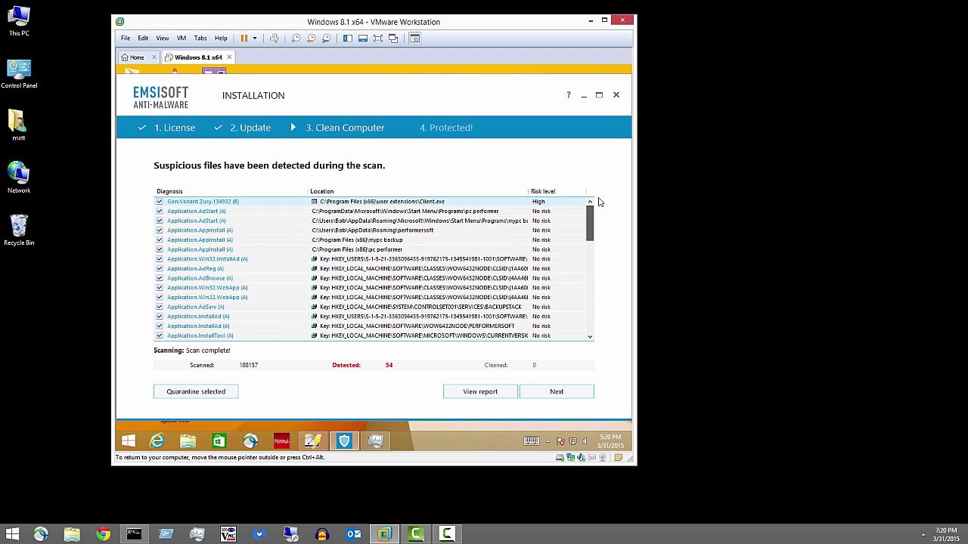
{"action": "left_click", "coordinate": [549, 191]}
{"action": "left_click", "coordinate": [550, 192]}
{"action": "left_click", "coordinate": [550, 193]}
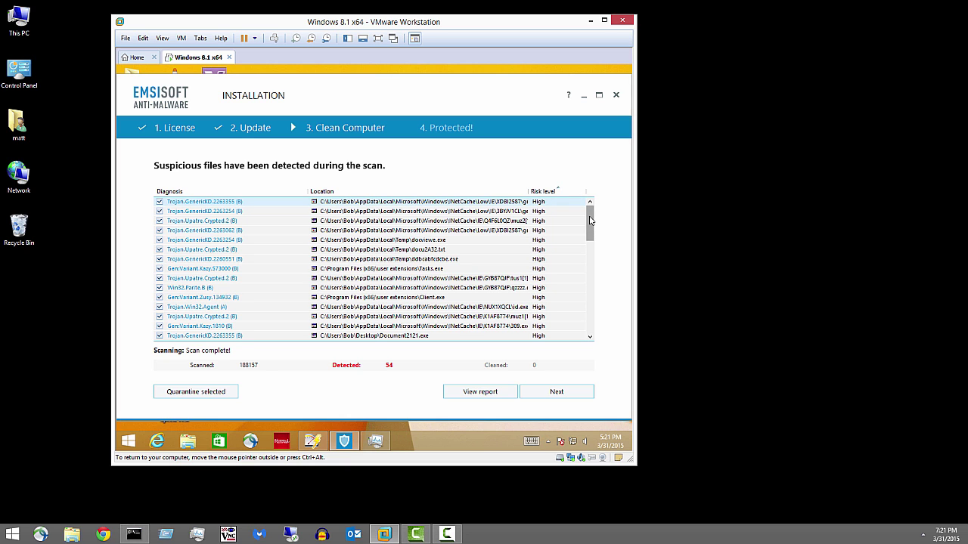
{"action": "left_click_drag", "start_coordinate": [591, 220], "coordinate": [588, 181]}
{"action": "left_click", "coordinate": [227, 392]}
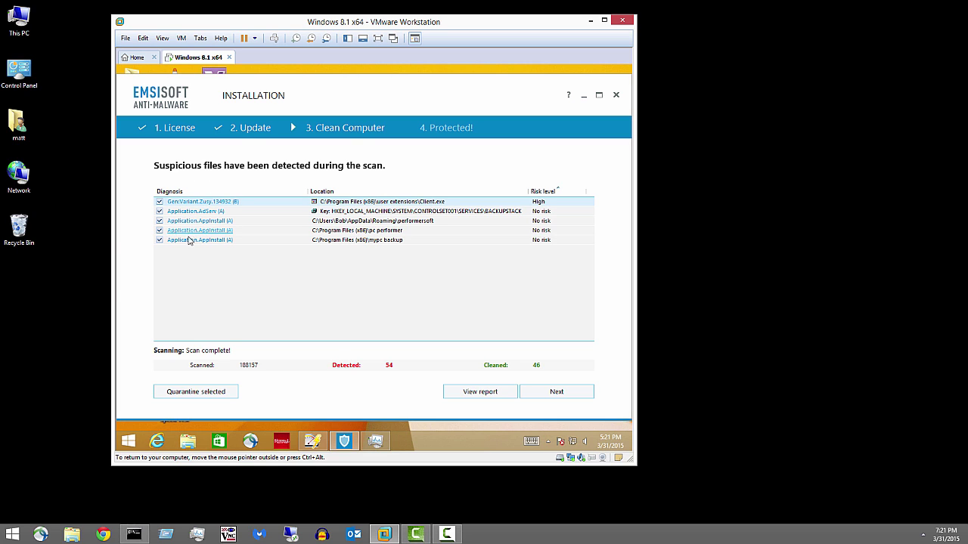
Retry quarantining the five leftover detections and dismiss the could-not-be-removed notice.
{"action": "left_click", "coordinate": [210, 393]}
{"action": "left_click", "coordinate": [551, 396]}
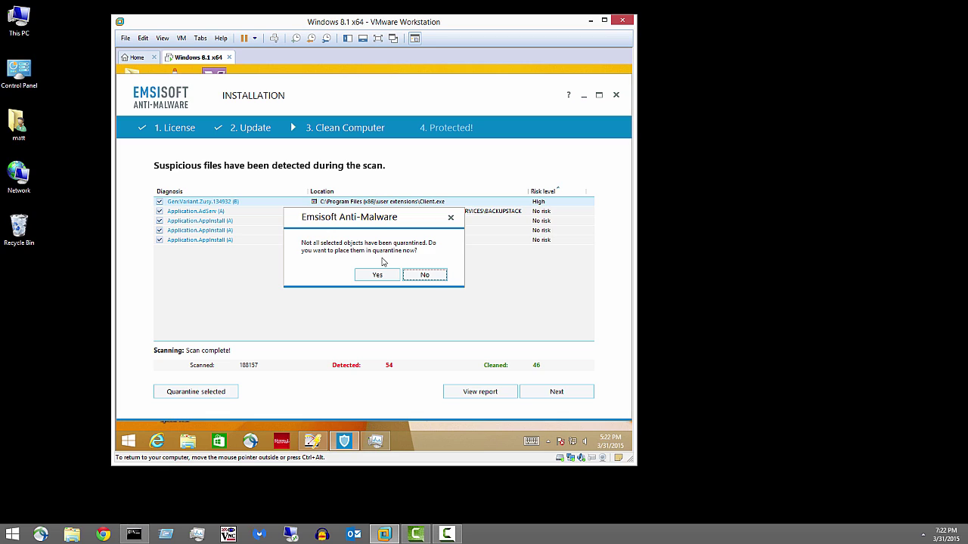
{"action": "left_click", "coordinate": [367, 279]}
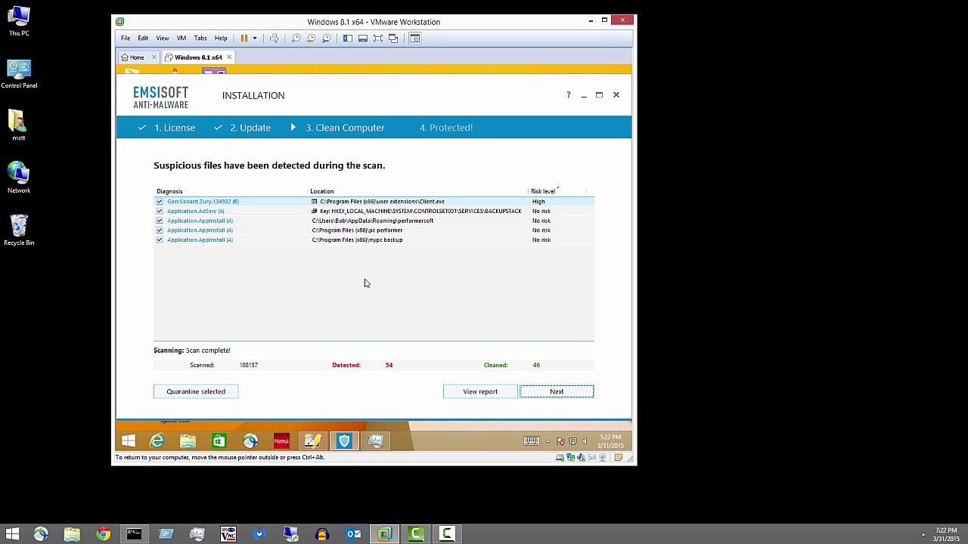
{"action": "left_click", "coordinate": [565, 390]}
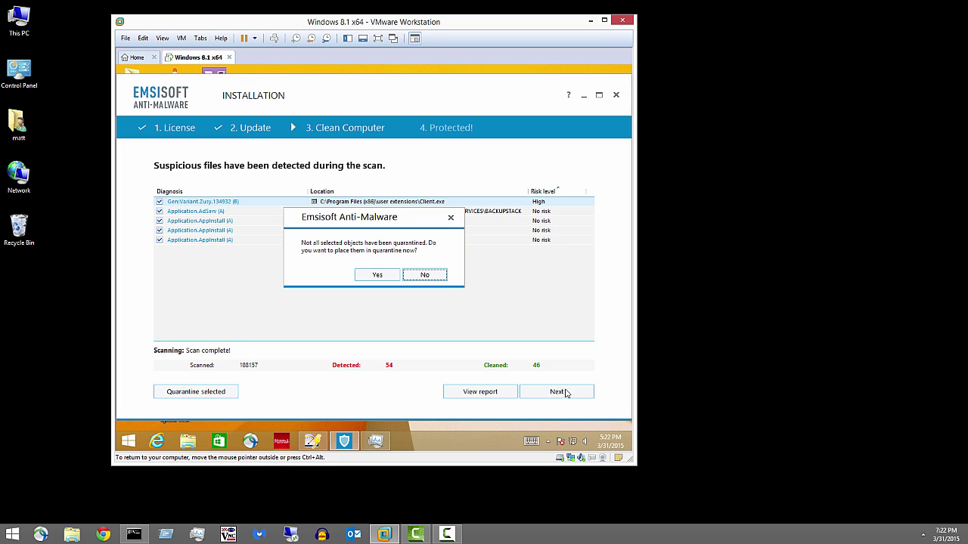
{"action": "left_click", "coordinate": [378, 277]}
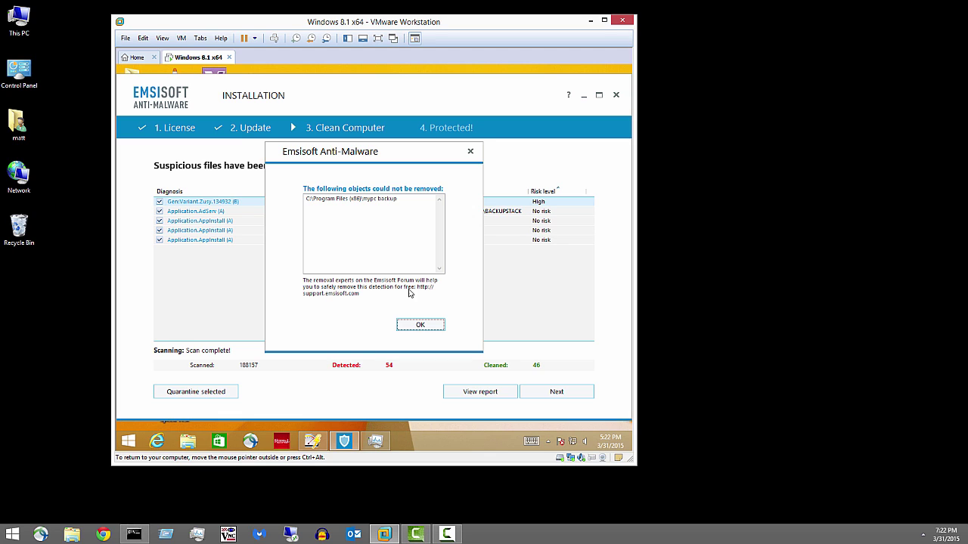
{"action": "left_click", "coordinate": [414, 326]}
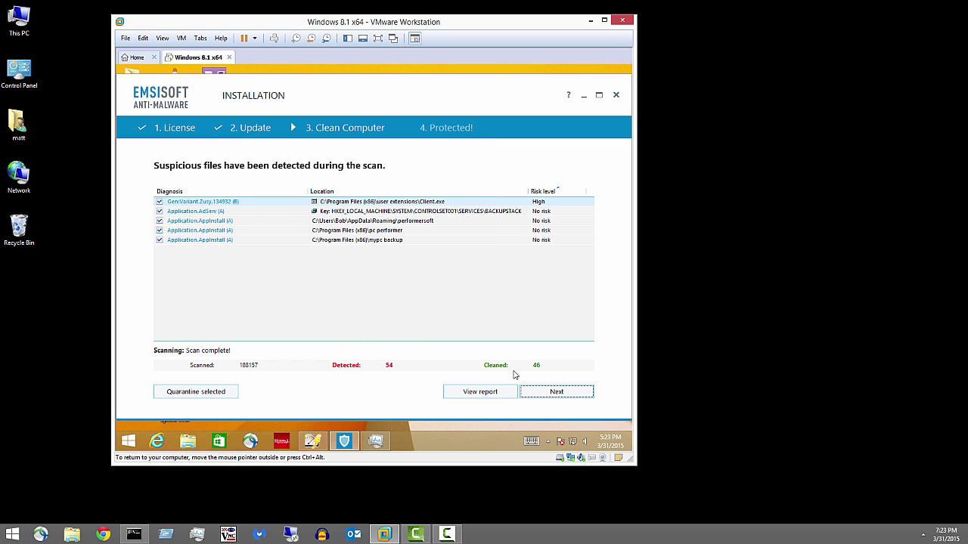
Quarantine the remaining detections once more, then quit the Emsisoft installer and confirm.
{"action": "left_click", "coordinate": [546, 395]}
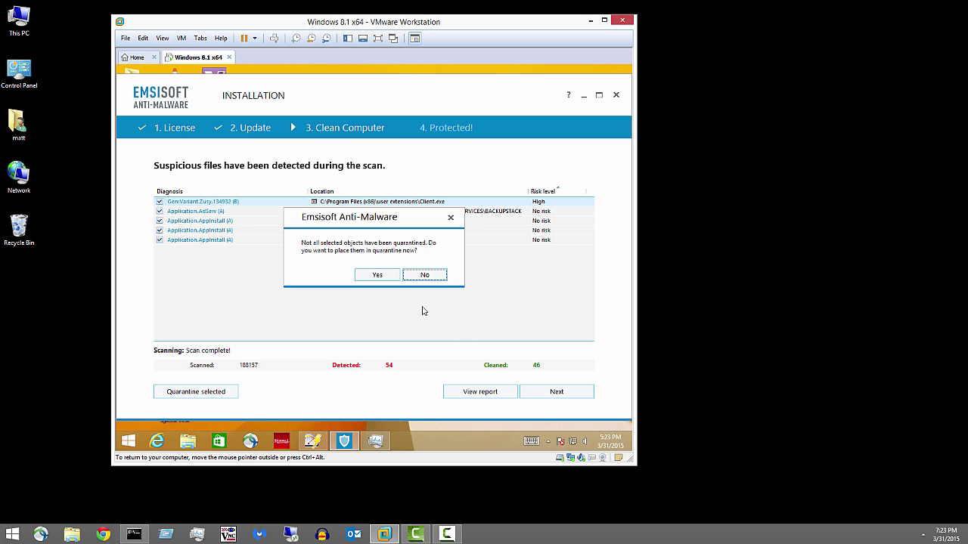
{"action": "left_click", "coordinate": [374, 276]}
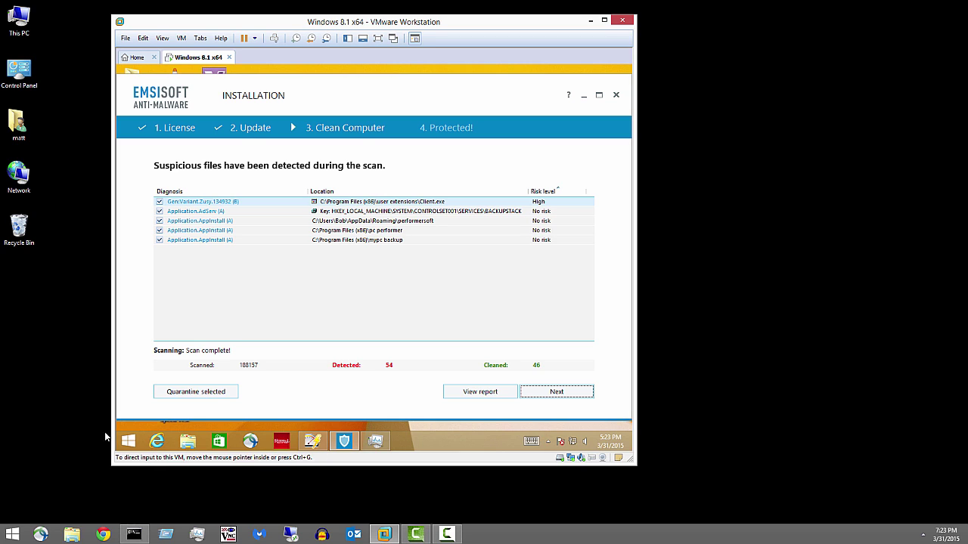
{"action": "left_click", "coordinate": [207, 396]}
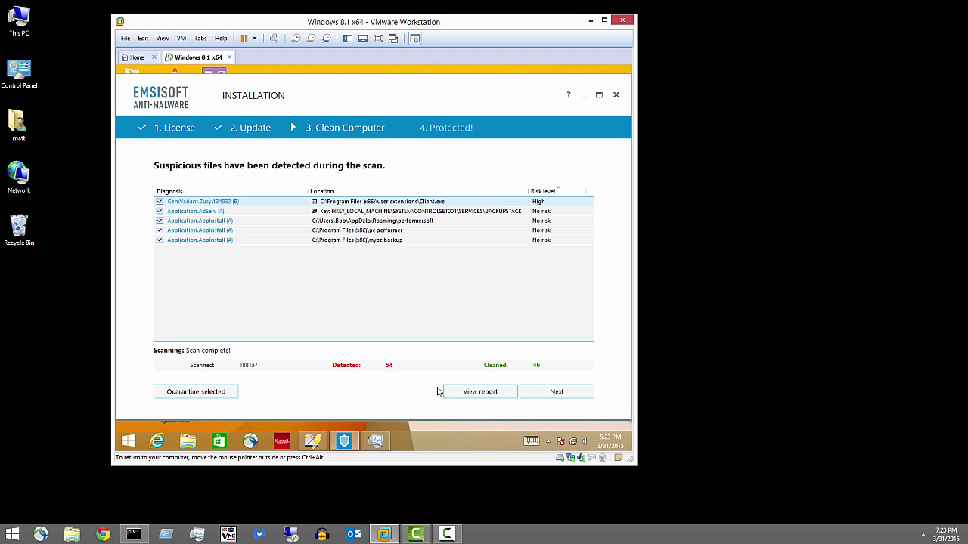
{"action": "left_click", "coordinate": [616, 96]}
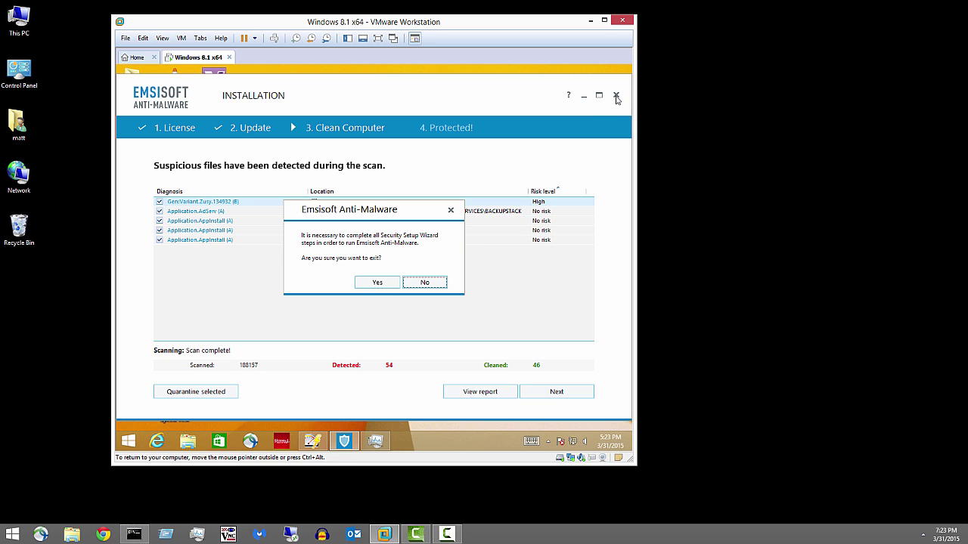
{"action": "left_click", "coordinate": [376, 282]}
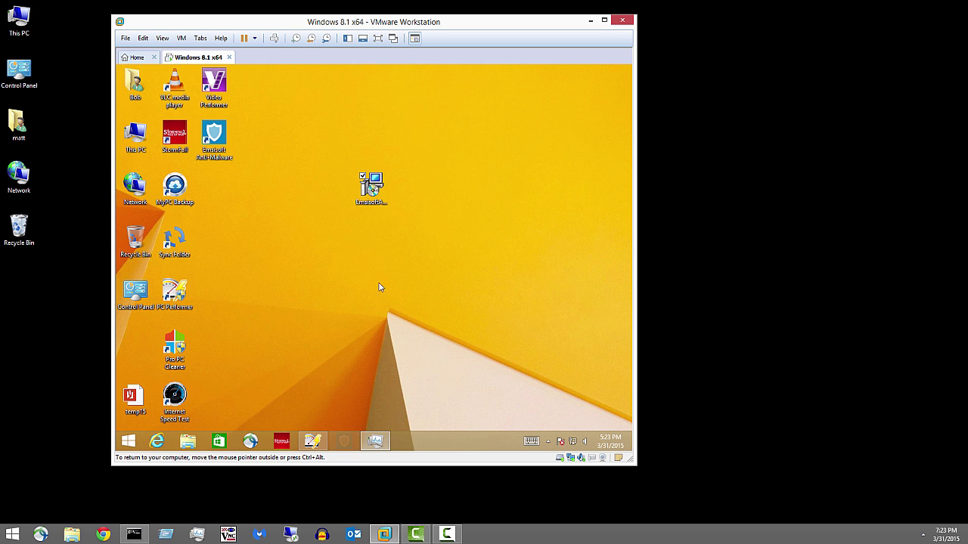
Restart the Windows 8.1 guest from the Start screen, forcing Task Manager closed.
{"action": "left_click", "coordinate": [129, 440]}
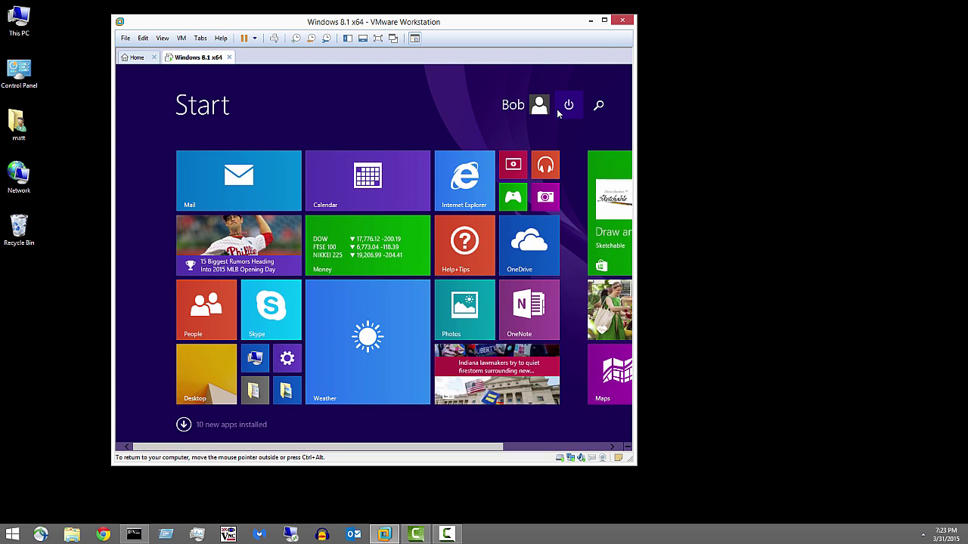
{"action": "left_click", "coordinate": [560, 112]}
{"action": "key", "text": "Escape"}
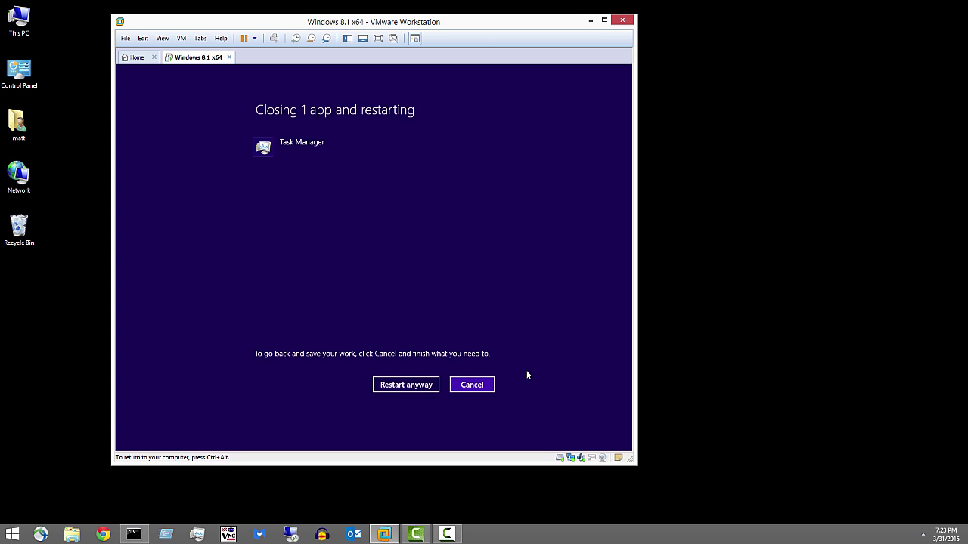
{"action": "left_click", "coordinate": [421, 384]}
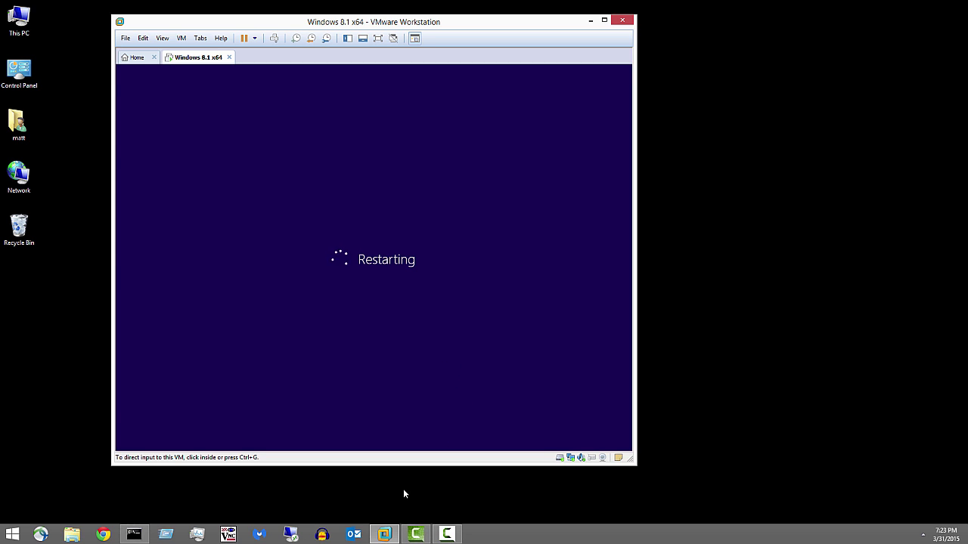
{"action": "left_click", "coordinate": [447, 534]}
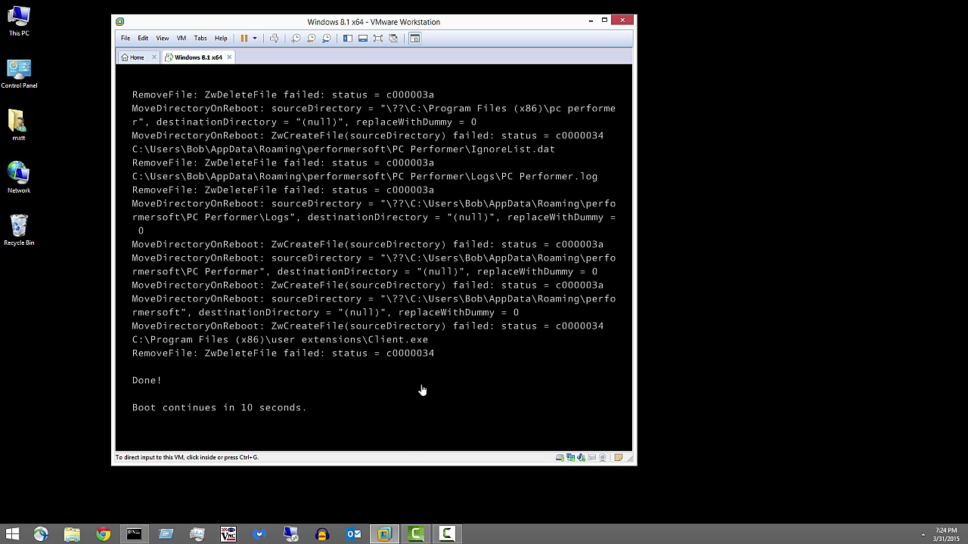
{"action": "left_click", "coordinate": [446, 534]}
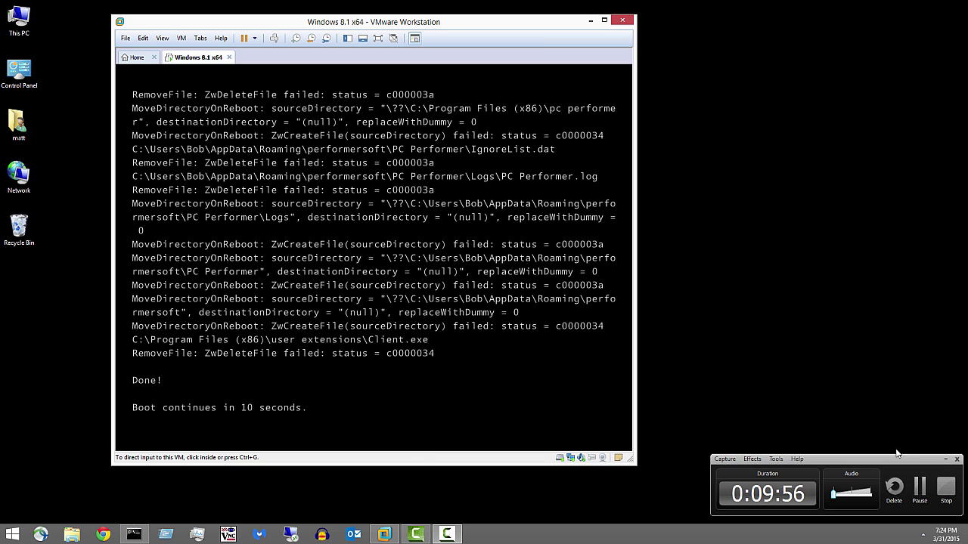
{"action": "left_click", "coordinate": [918, 486]}
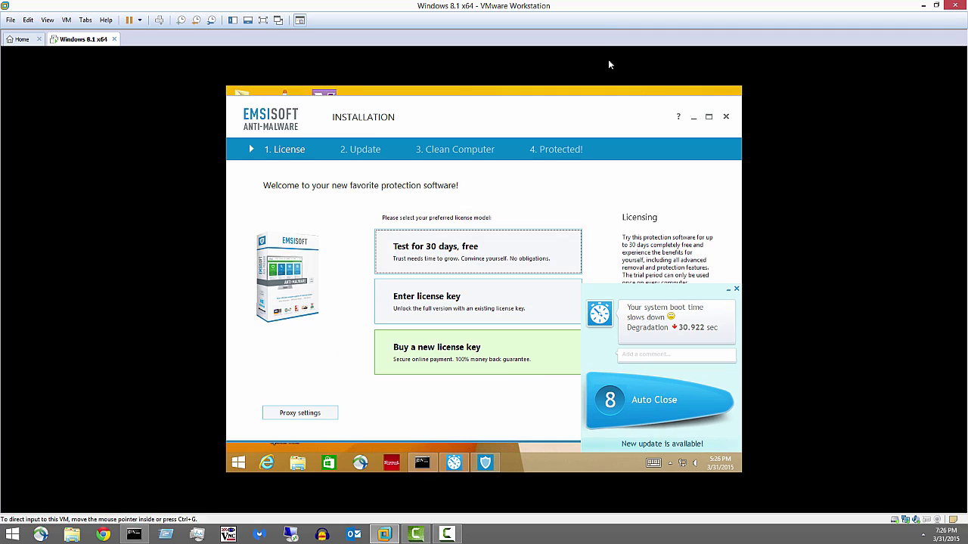
Maximise VMware, close the boot-time slowdown popup, and switch the guest to full screen.
{"action": "left_click", "coordinate": [604, 21]}
{"action": "left_click", "coordinate": [736, 291]}
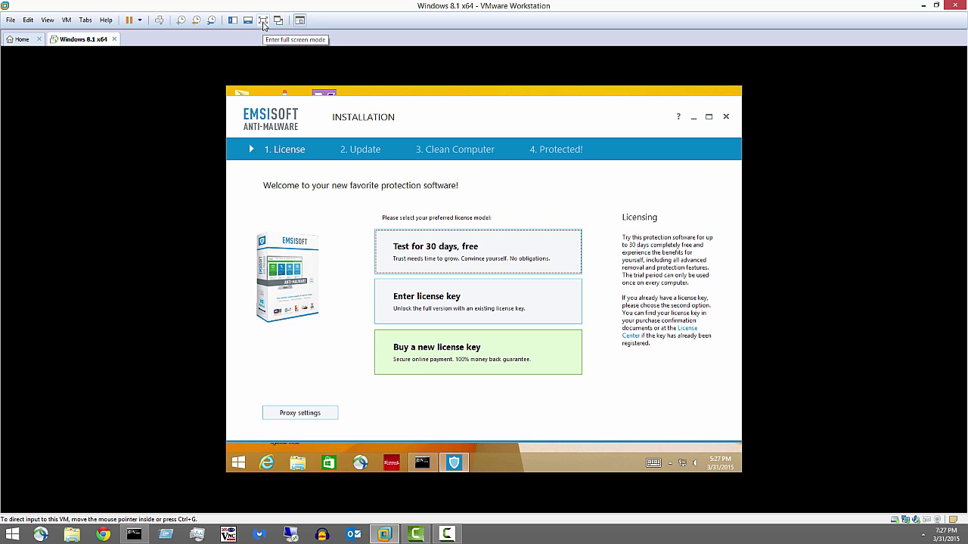
{"action": "left_click", "coordinate": [263, 21]}
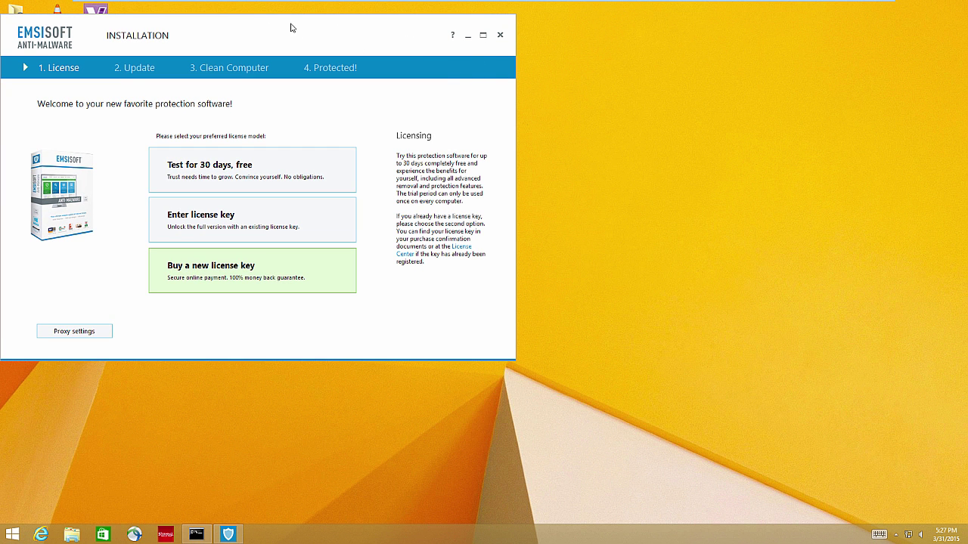
Choose the 30-day trial, decline the Anti-Malware Network, and enable PUP detection.
{"action": "left_click_drag", "start_coordinate": [295, 30], "coordinate": [699, 78]}
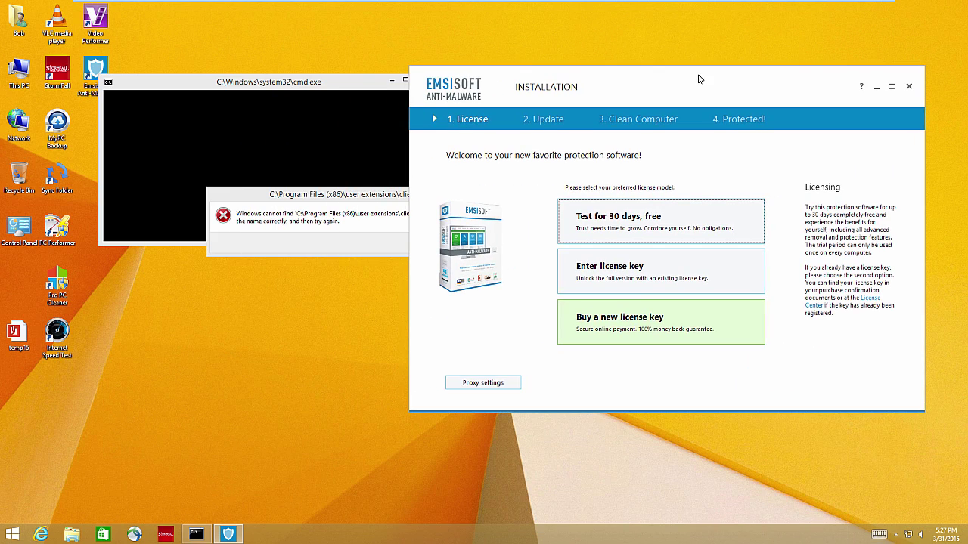
{"action": "left_click", "coordinate": [625, 234]}
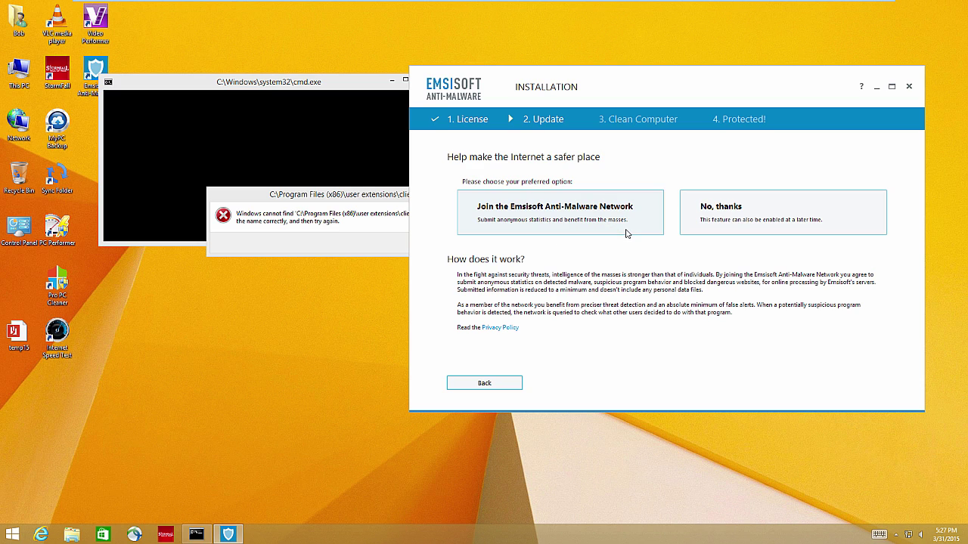
{"action": "left_click", "coordinate": [744, 211]}
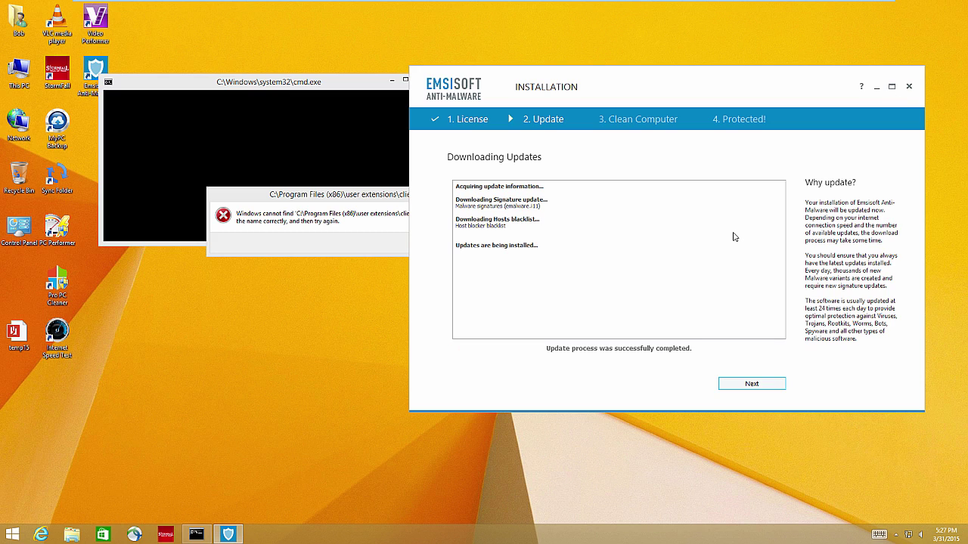
{"action": "left_click", "coordinate": [732, 382]}
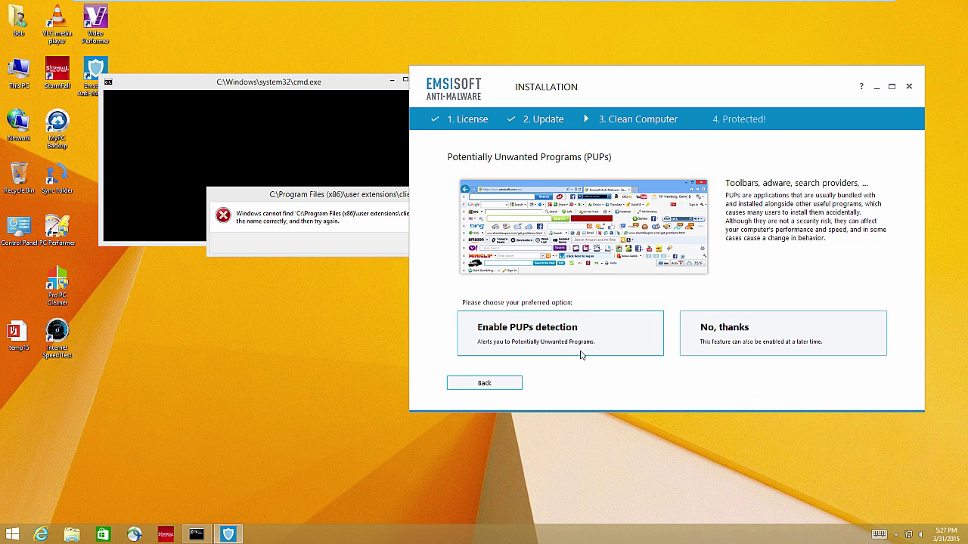
{"action": "left_click", "coordinate": [541, 343]}
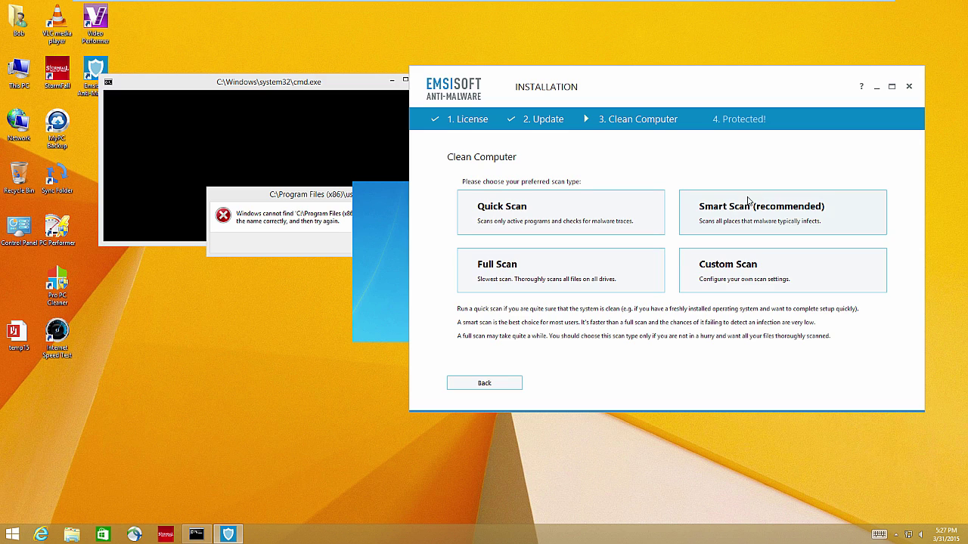
Start a Smart Scan and dismiss the missing client.exe error.
{"action": "left_click", "coordinate": [730, 215]}
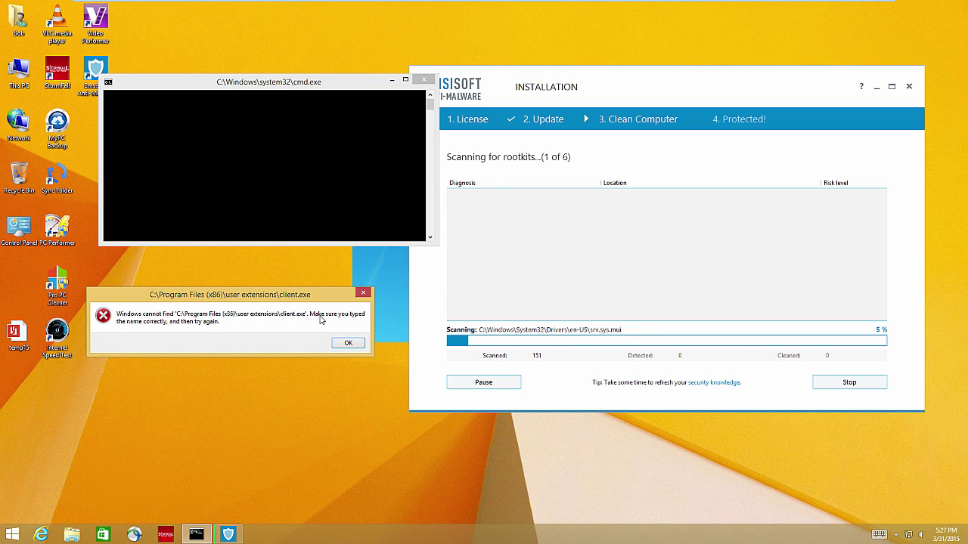
{"action": "left_click", "coordinate": [349, 344]}
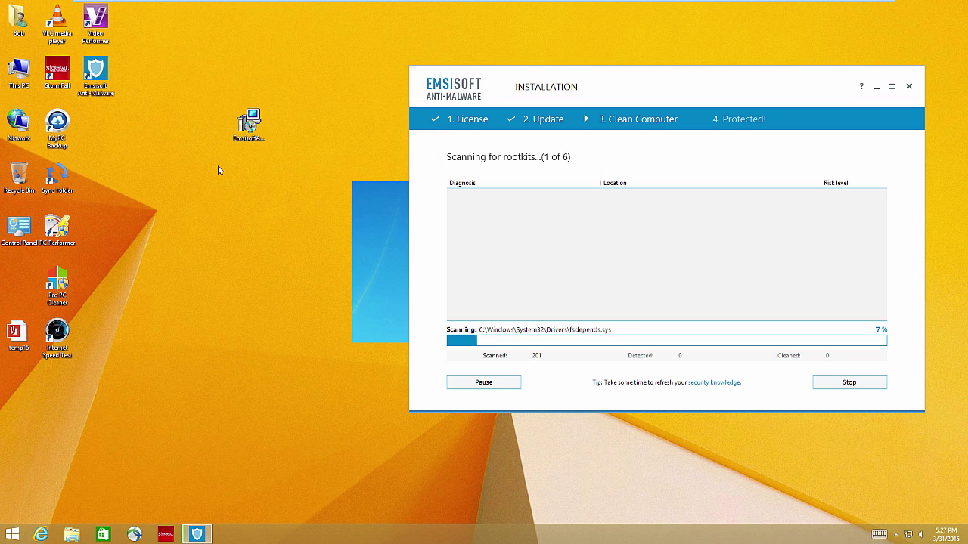
{"action": "left_click_drag", "start_coordinate": [250, 125], "coordinate": [134, 130]}
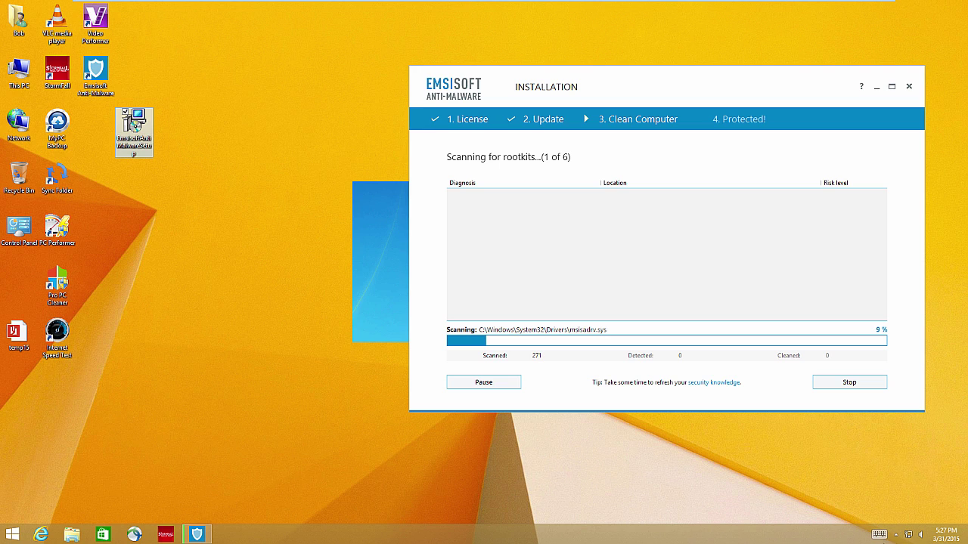
{"action": "left_click", "coordinate": [897, 535]}
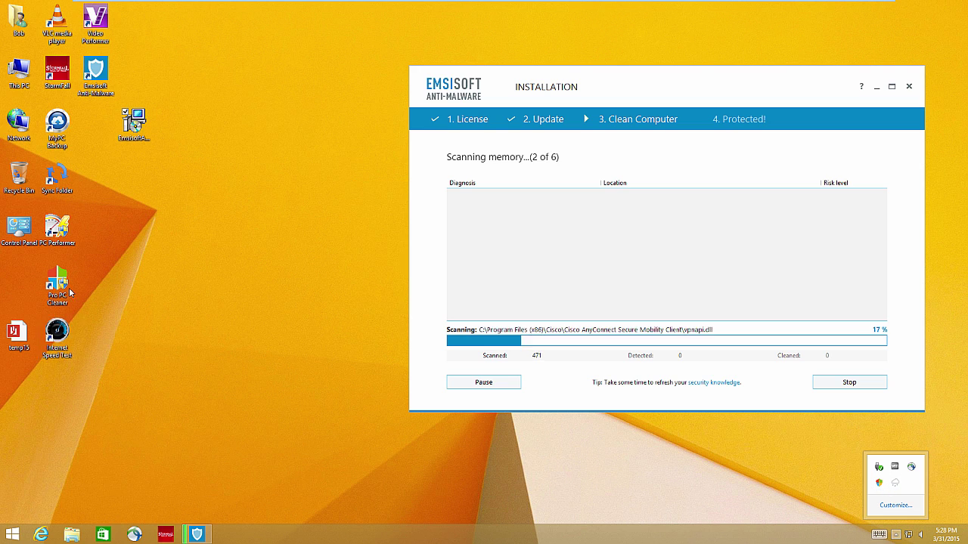
{"action": "left_click", "coordinate": [140, 289]}
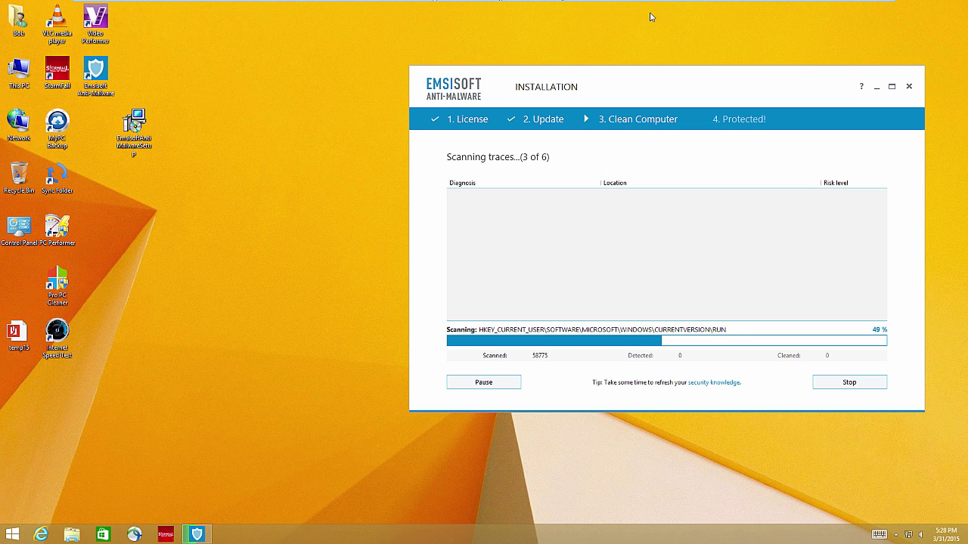
Exit full screen, check Emsisoft's 100% disk use in Task Manager, then minimise Task Manager.
{"action": "left_click", "coordinate": [874, 13]}
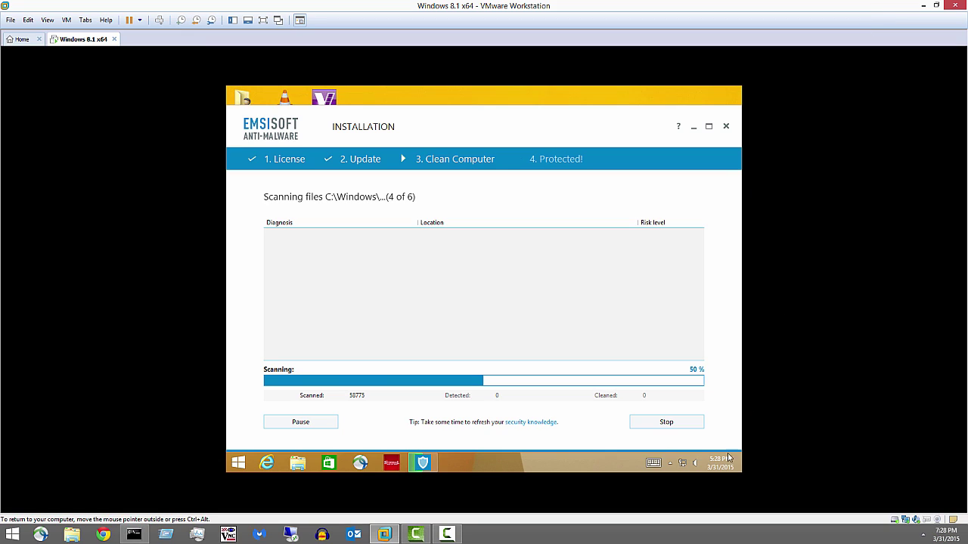
{"action": "left_click", "coordinate": [446, 534]}
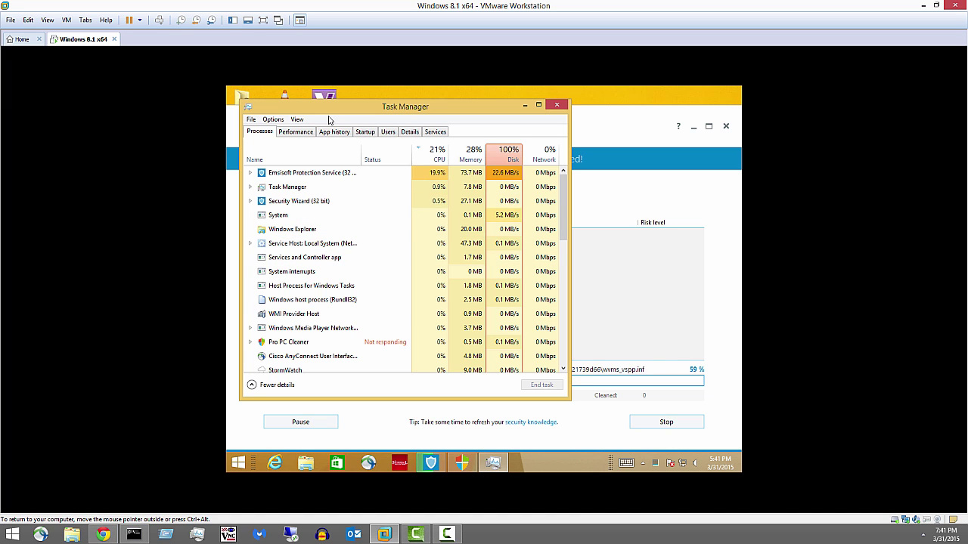
{"action": "left_click_drag", "start_coordinate": [329, 115], "coordinate": [353, 123]}
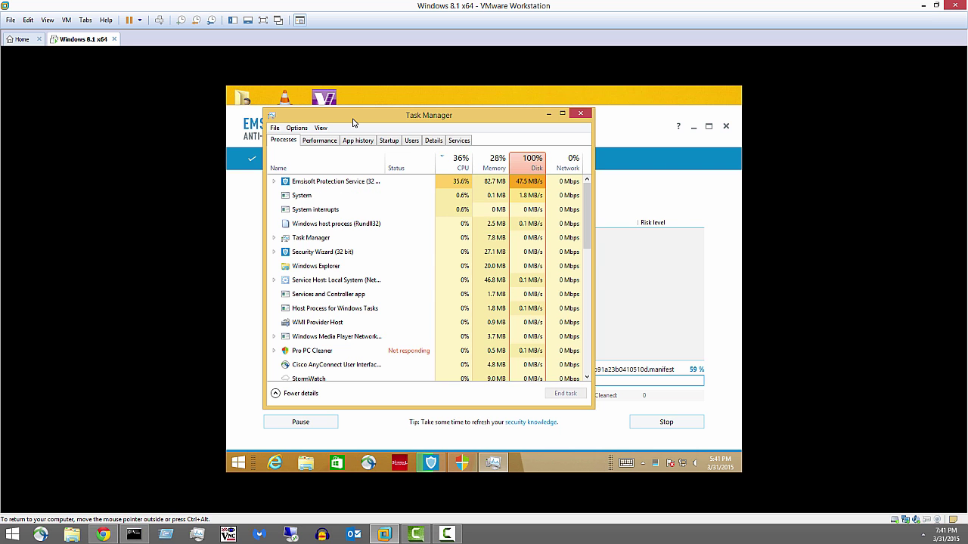
{"action": "mouse_move", "coordinate": [352, 122]}
{"action": "left_mouse_down"}
{"action": "mouse_move", "coordinate": [617, 355]}
{"action": "mouse_move", "coordinate": [563, 291]}
{"action": "mouse_move", "coordinate": [526, 296]}
{"action": "mouse_move", "coordinate": [312, 101]}
{"action": "mouse_move", "coordinate": [344, 116]}
{"action": "left_mouse_up"}
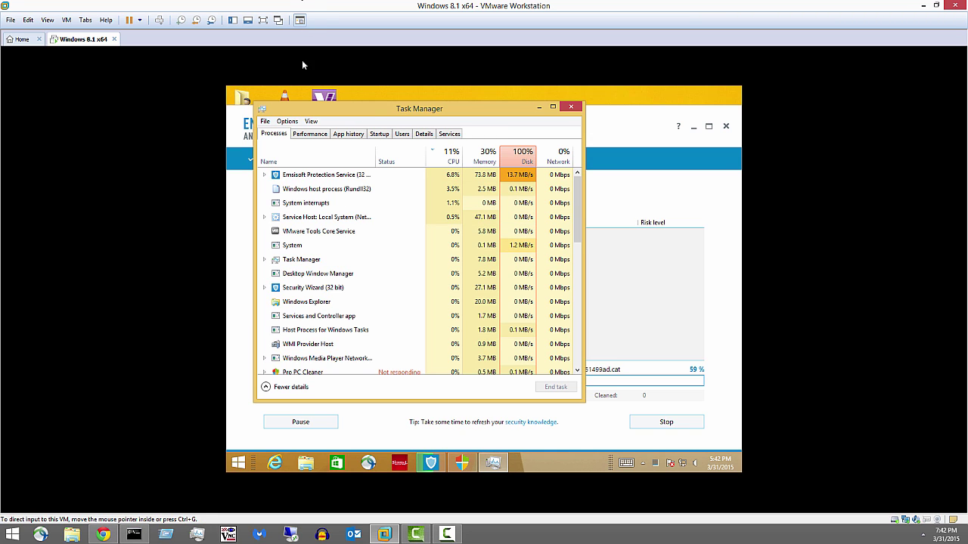
{"action": "left_click", "coordinate": [539, 108]}
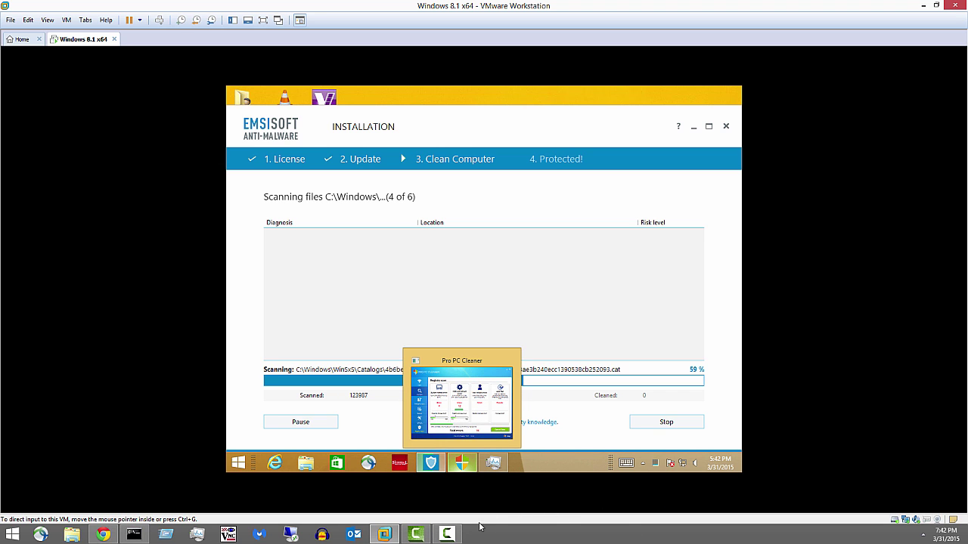
Continue past the clean scan results and finish the Emsisoft installation.
{"action": "left_click", "coordinate": [446, 535]}
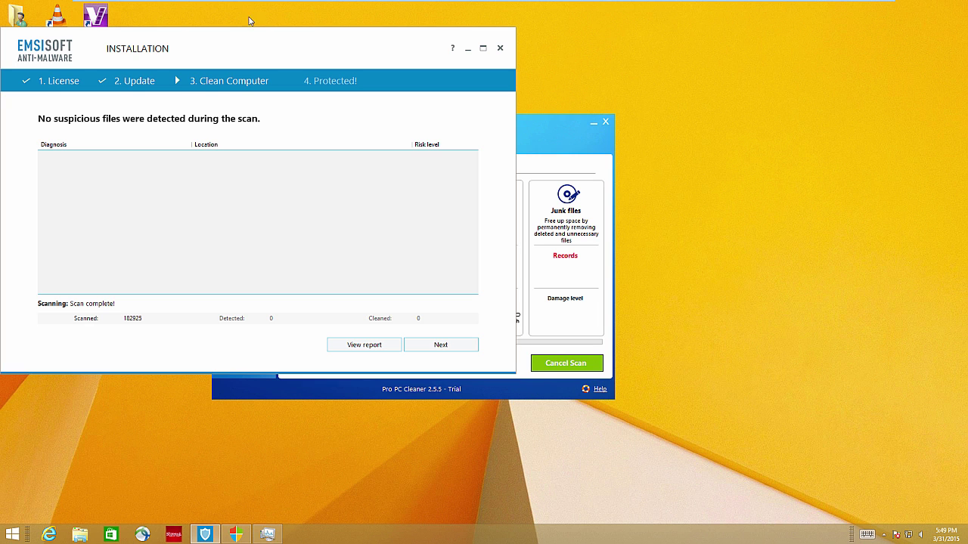
{"action": "left_click_drag", "start_coordinate": [244, 61], "coordinate": [392, 132]}
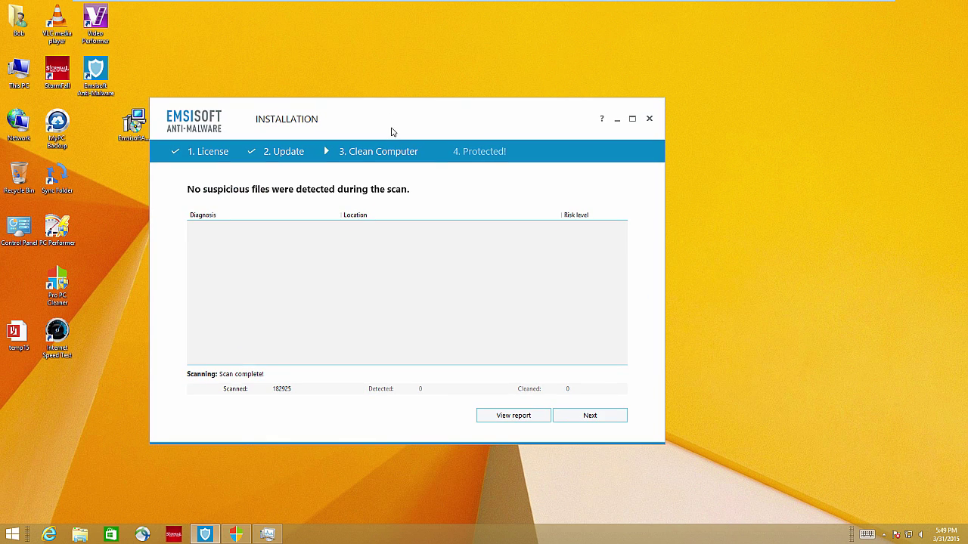
{"action": "left_click", "coordinate": [572, 421]}
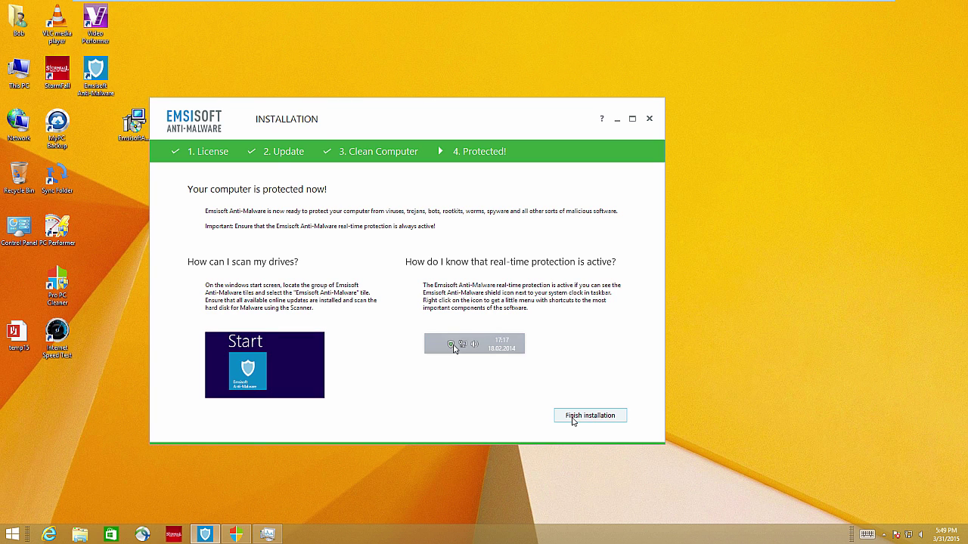
{"action": "left_click", "coordinate": [572, 417]}
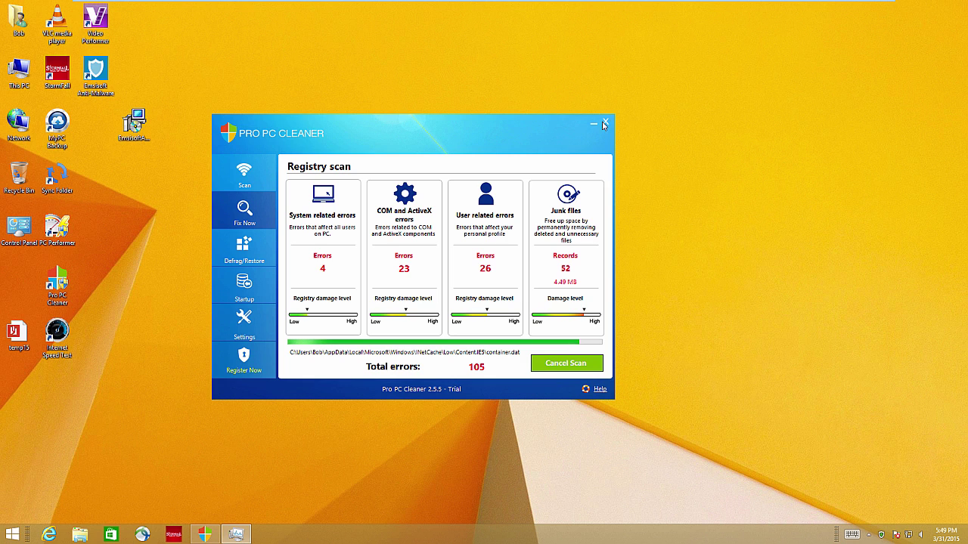
Quit Pro PC Cleaner past its nag and open Emsisoft Anti-Malware from its desktop shortcut.
{"action": "mouse_move", "coordinate": [232, 516]}
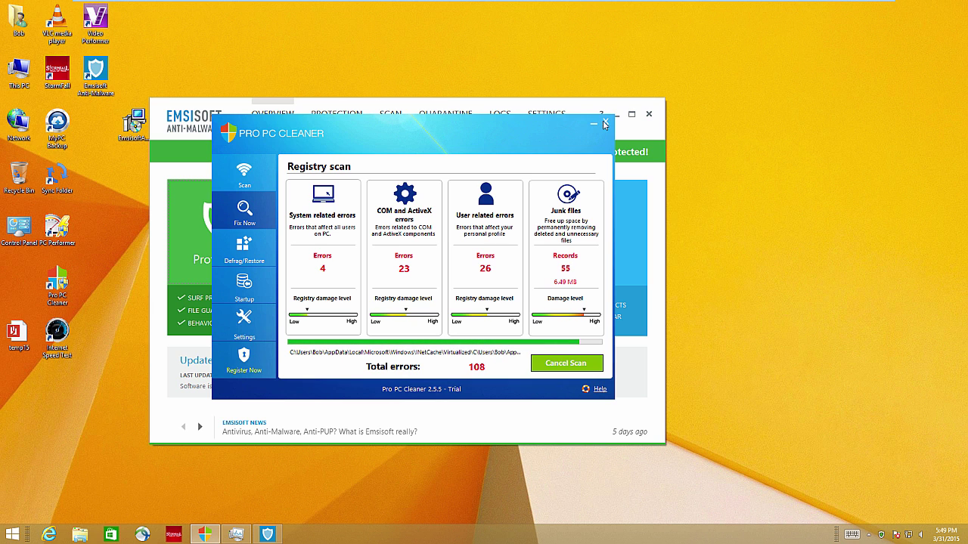
{"action": "left_click", "coordinate": [435, 108]}
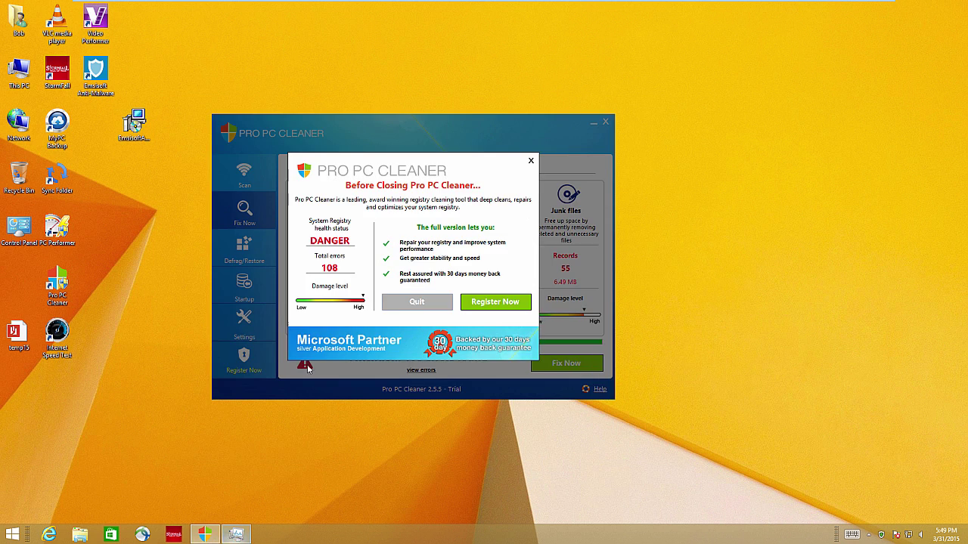
{"action": "left_click", "coordinate": [412, 302]}
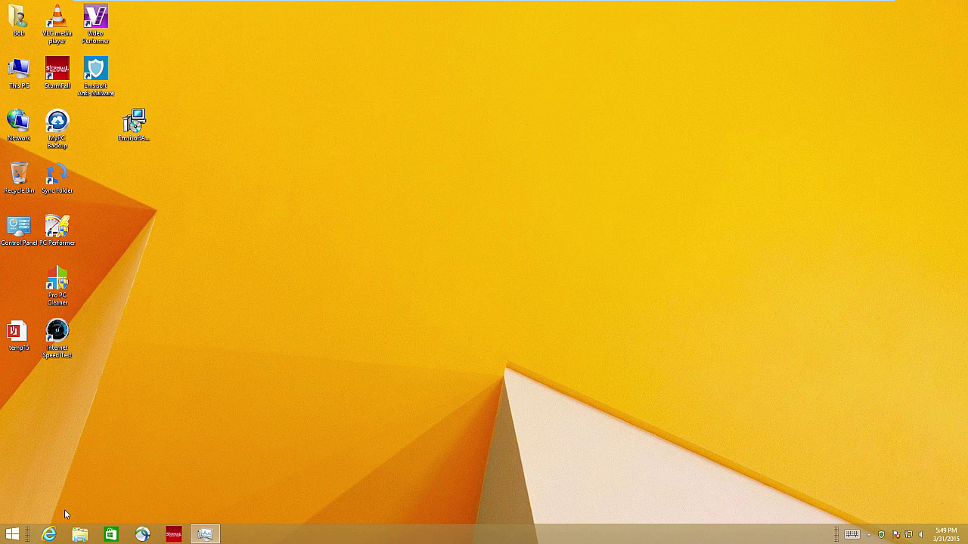
{"action": "left_click", "coordinate": [96, 81]}
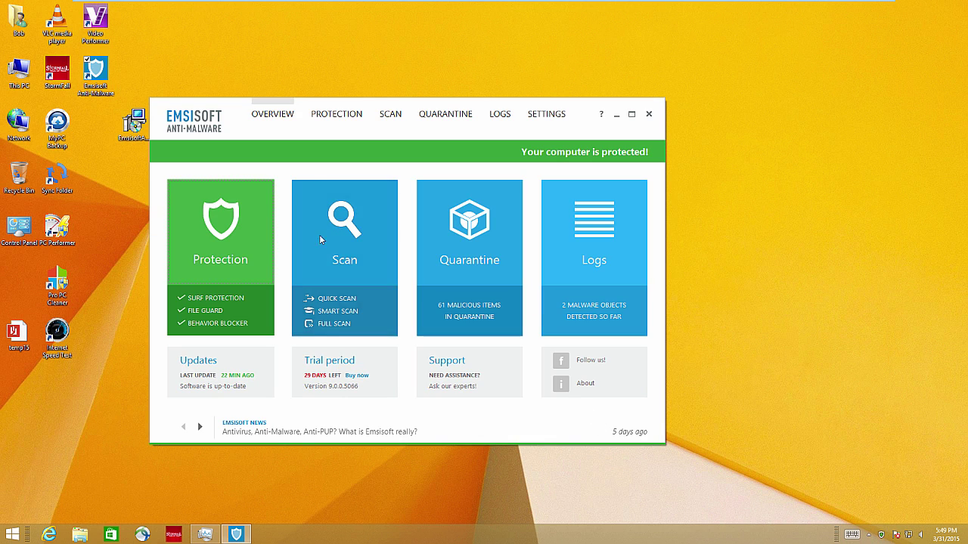
Load google.com in Internet Explorer, refreshing twice past the proxy error.
{"action": "left_click", "coordinate": [332, 241]}
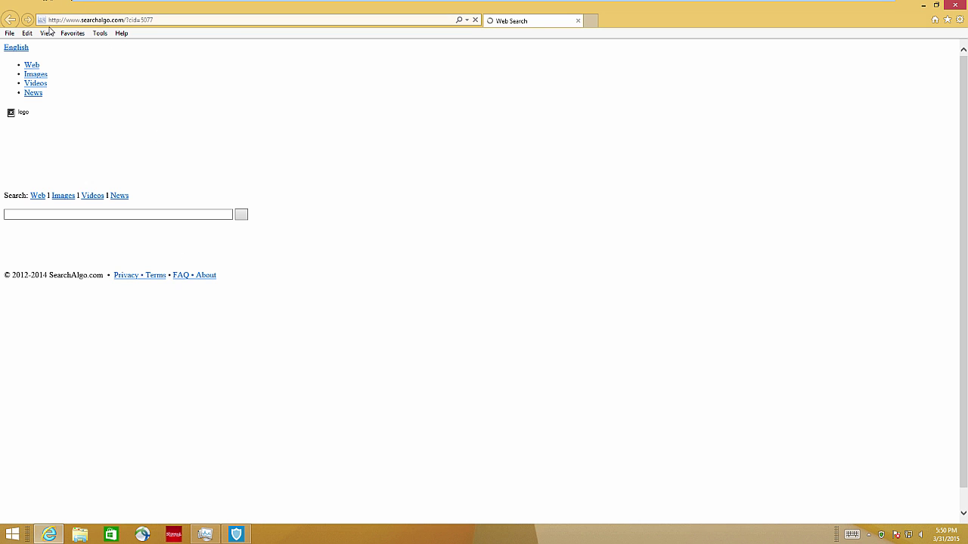
{"action": "left_click", "coordinate": [184, 23]}
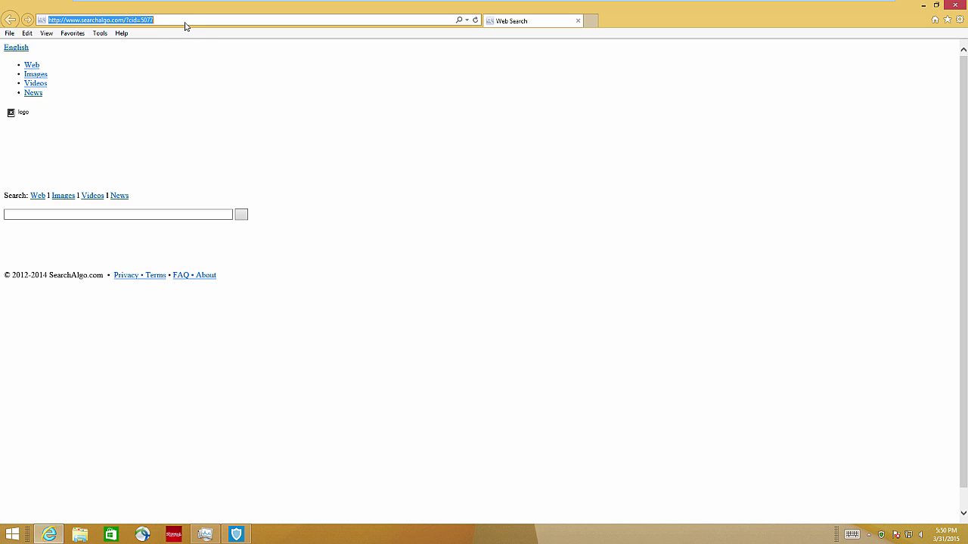
{"action": "type", "text": "goog"}
{"action": "key", "text": "Return"}
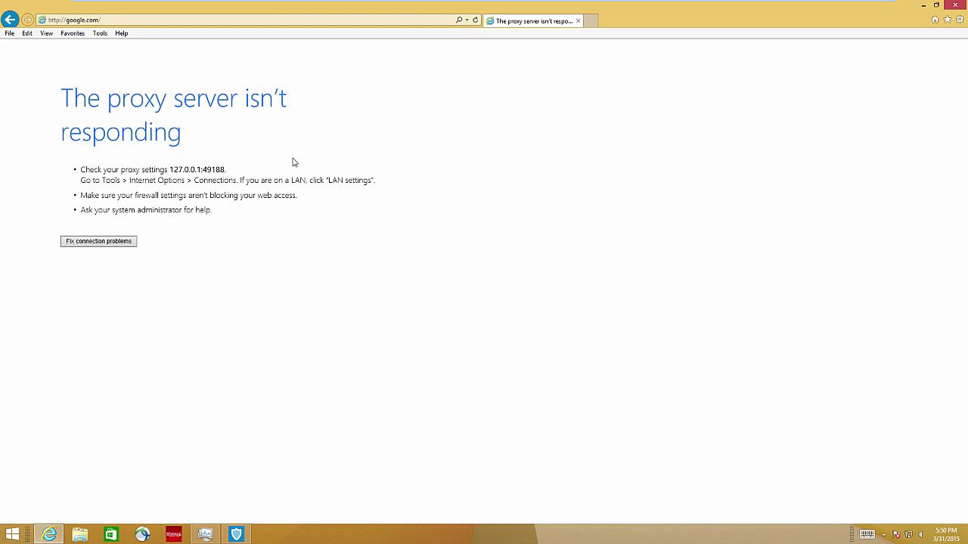
{"action": "left_click", "coordinate": [475, 20]}
{"action": "left_click", "coordinate": [475, 20]}
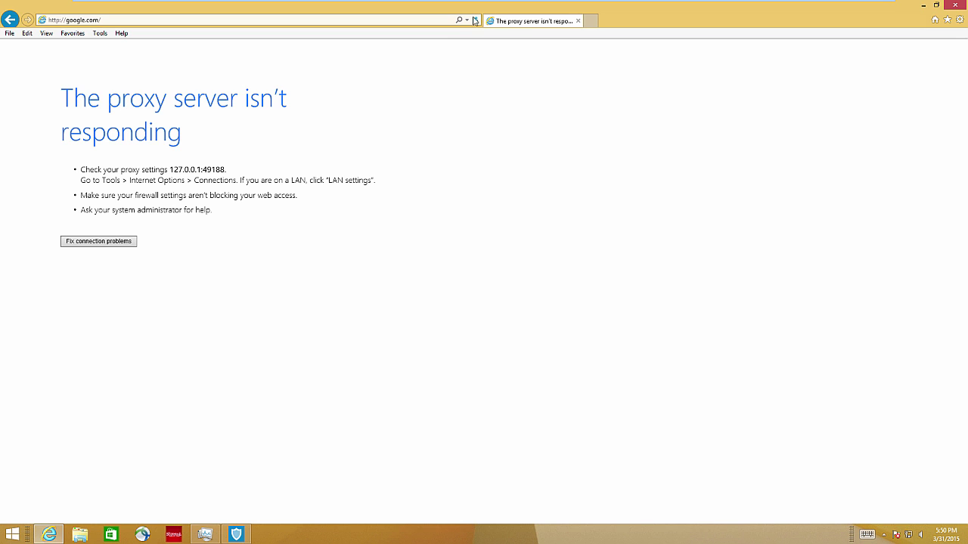
{"action": "mouse_move", "coordinate": [489, 2]}
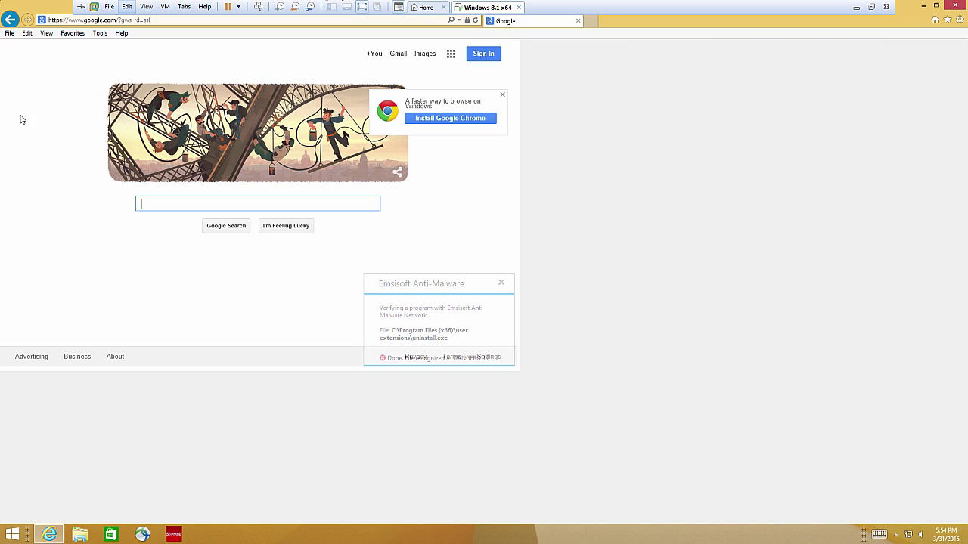
Review the LAN proxy settings under Internet Options > Connections, cancelling both dialogs unchanged.
{"action": "left_click", "coordinate": [99, 33]}
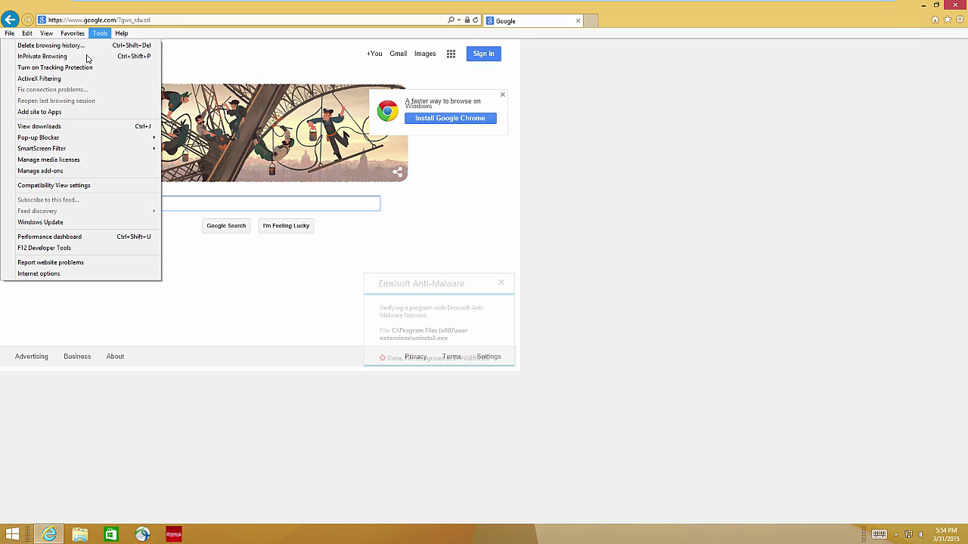
{"action": "left_click", "coordinate": [31, 274]}
{"action": "left_click", "coordinate": [130, 28]}
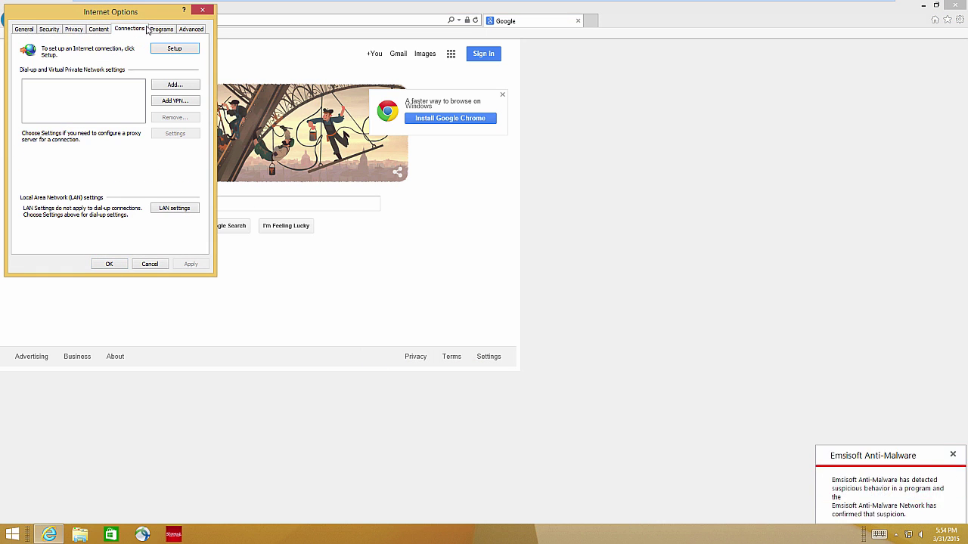
{"action": "left_click", "coordinate": [181, 216]}
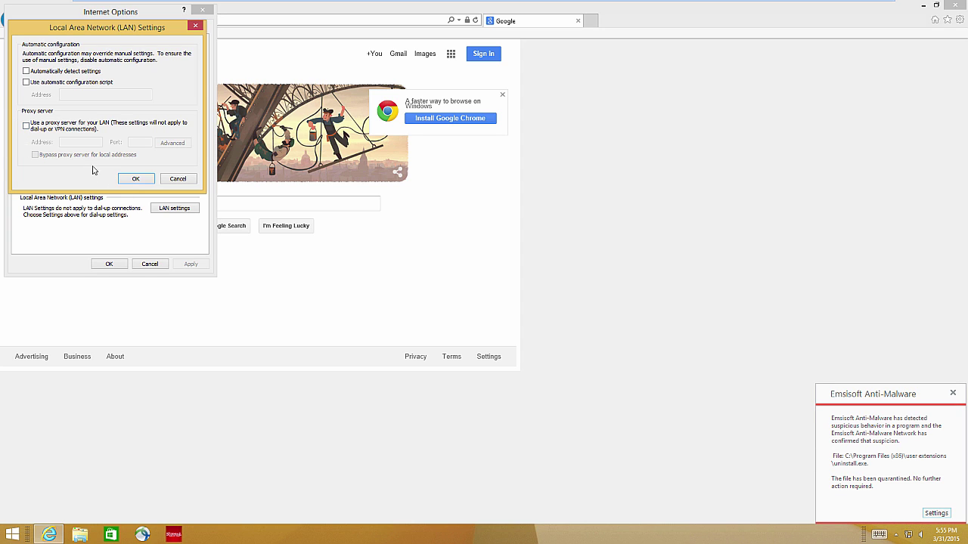
{"action": "left_click", "coordinate": [180, 181]}
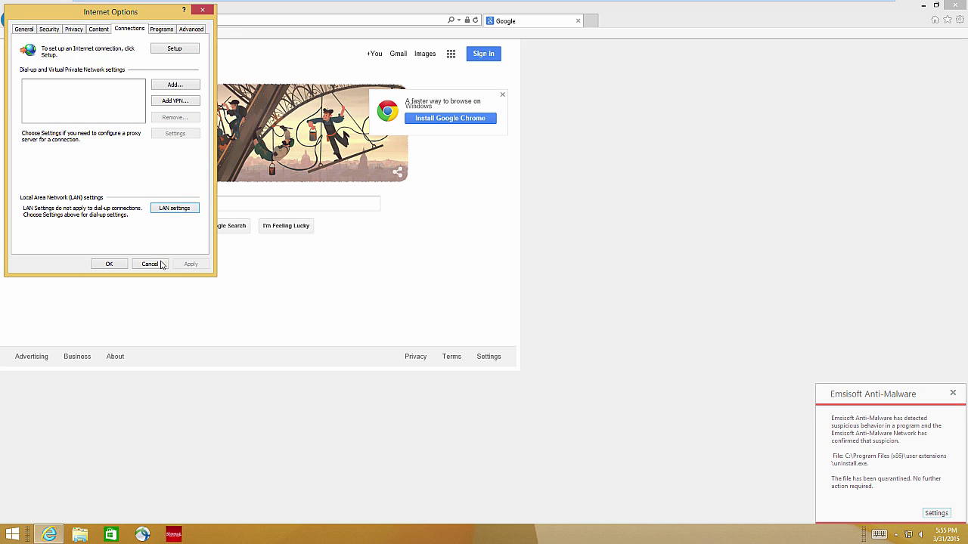
{"action": "left_click", "coordinate": [150, 264]}
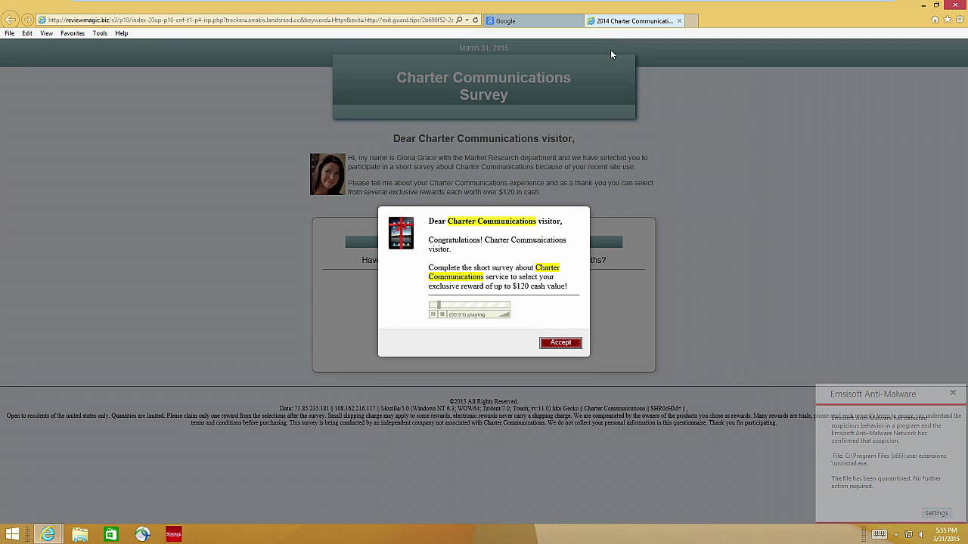
Search Google for 'shoes' in the Google tab.
{"action": "left_click", "coordinate": [505, 20]}
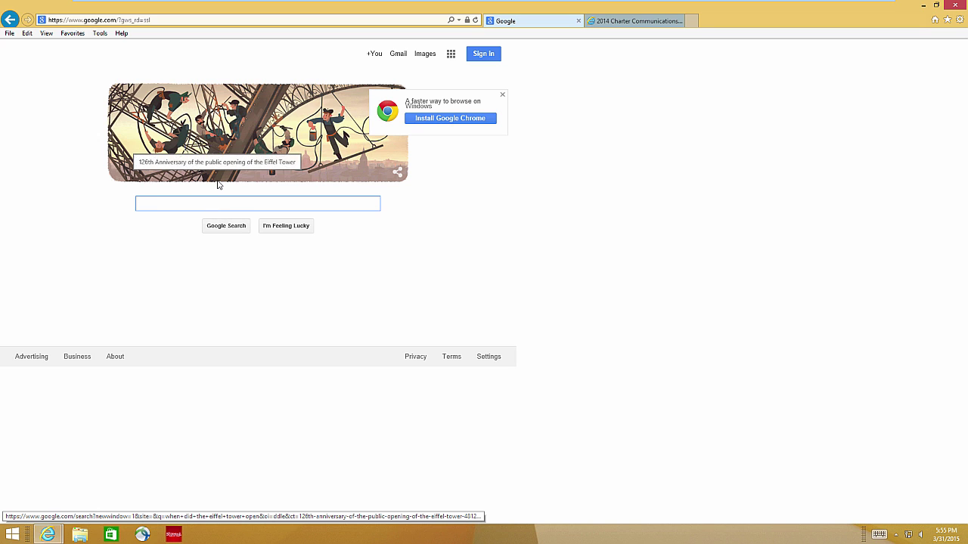
{"action": "type", "text": "shoes"}
{"action": "key", "text": "Return"}
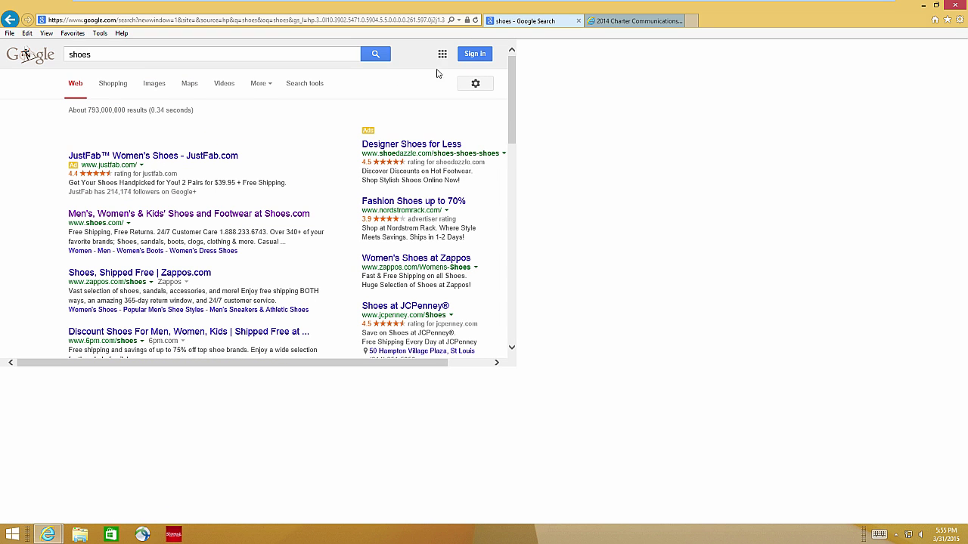
{"action": "left_click_drag", "start_coordinate": [514, 115], "coordinate": [521, 134]}
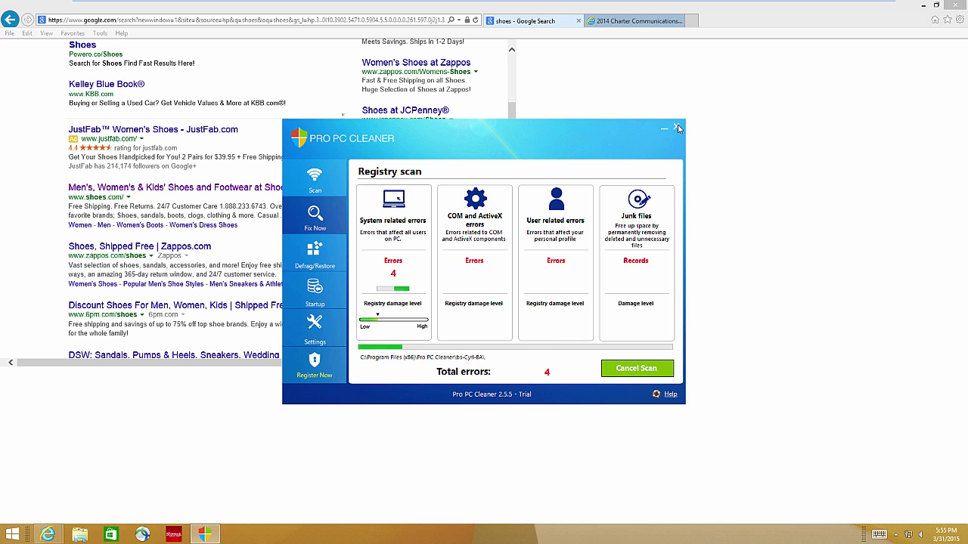
Cancel Pro PC Cleaner's registry scan and quit it past the closing nag.
{"action": "left_click", "coordinate": [636, 368]}
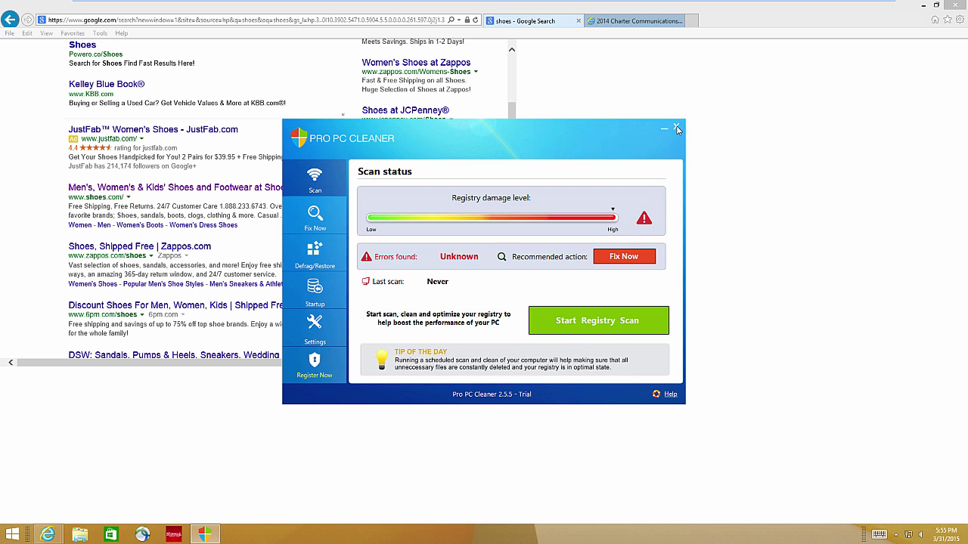
{"action": "left_click", "coordinate": [676, 128]}
{"action": "left_click", "coordinate": [490, 304]}
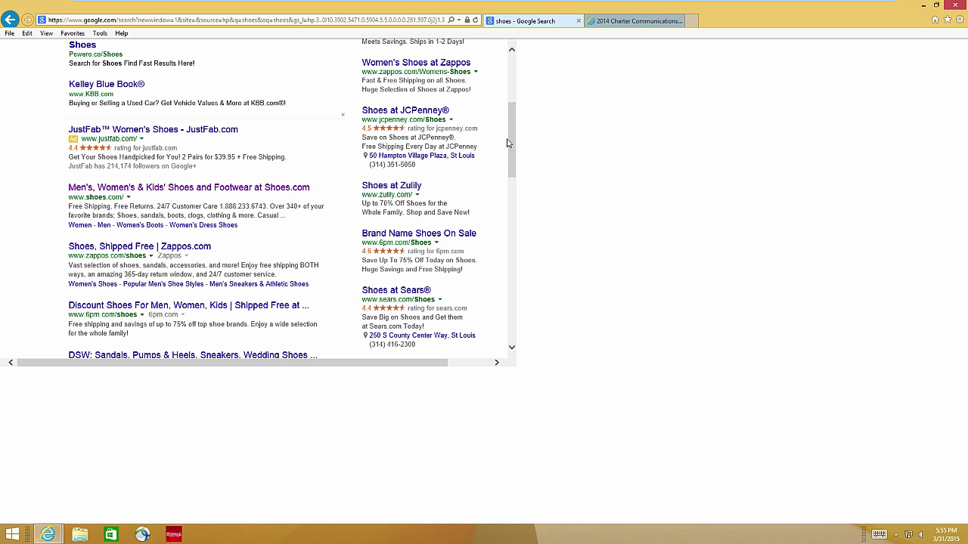
Open the Shoes.com result and scroll until it redirects to the fake Microsoft Specialist alert.
{"action": "left_click_drag", "start_coordinate": [513, 142], "coordinate": [524, 164]}
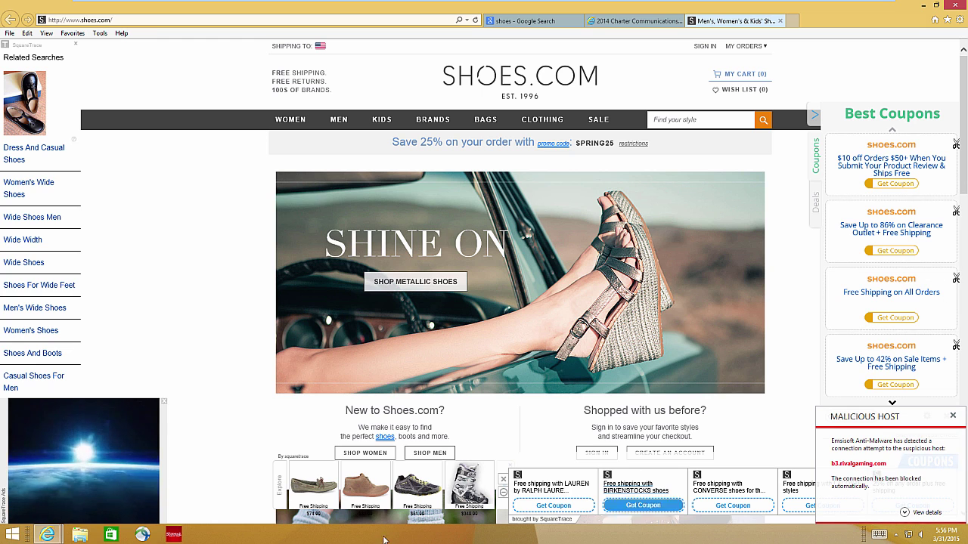
{"action": "mouse_move", "coordinate": [133, 468]}
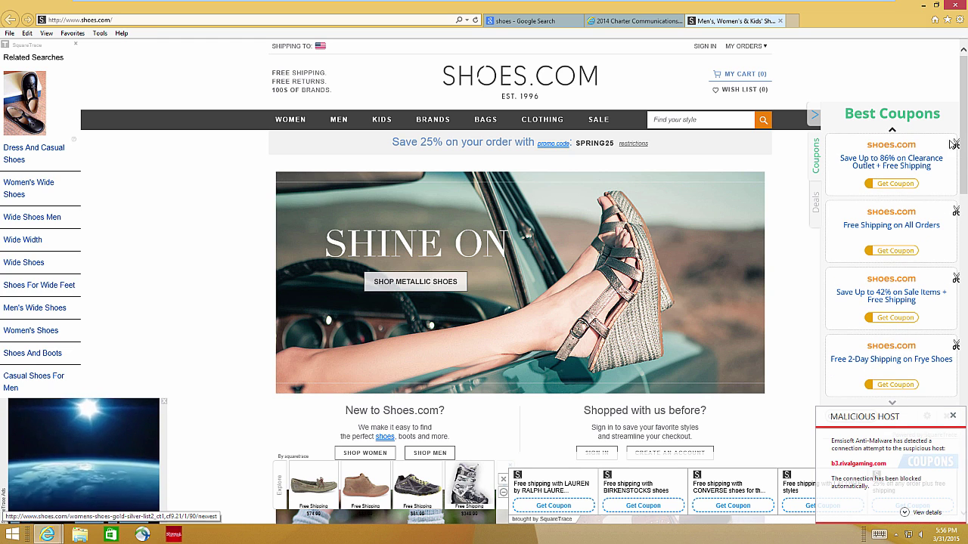
{"action": "mouse_move", "coordinate": [962, 69]}
{"action": "left_mouse_down"}
{"action": "mouse_move", "coordinate": [960, 195]}
{"action": "mouse_move", "coordinate": [943, 262]}
{"action": "mouse_move", "coordinate": [958, 374]}
{"action": "mouse_move", "coordinate": [960, 83]}
{"action": "left_mouse_up"}
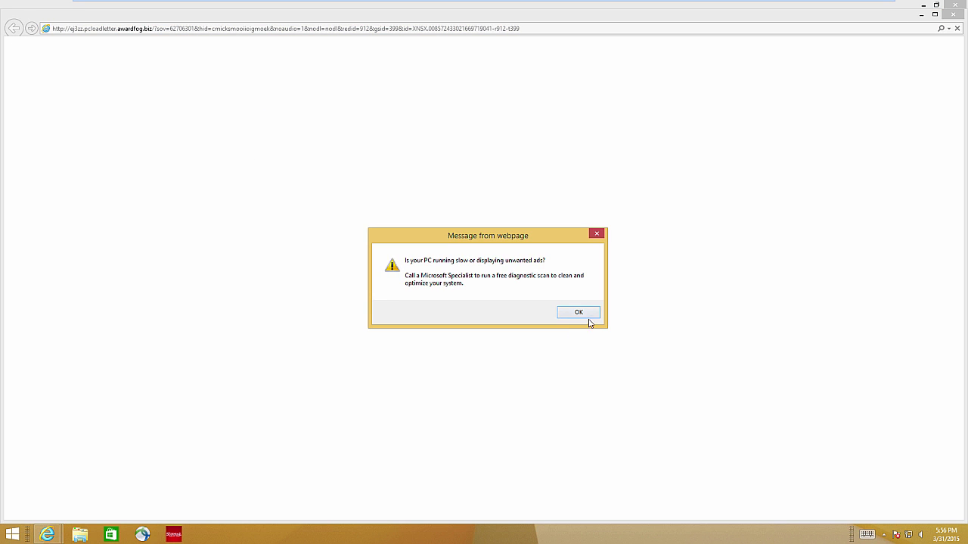
Dismiss the 'Message from webpage' alert to reveal the fake PC Support page, then exit full-screen view.
{"action": "left_click", "coordinate": [585, 315]}
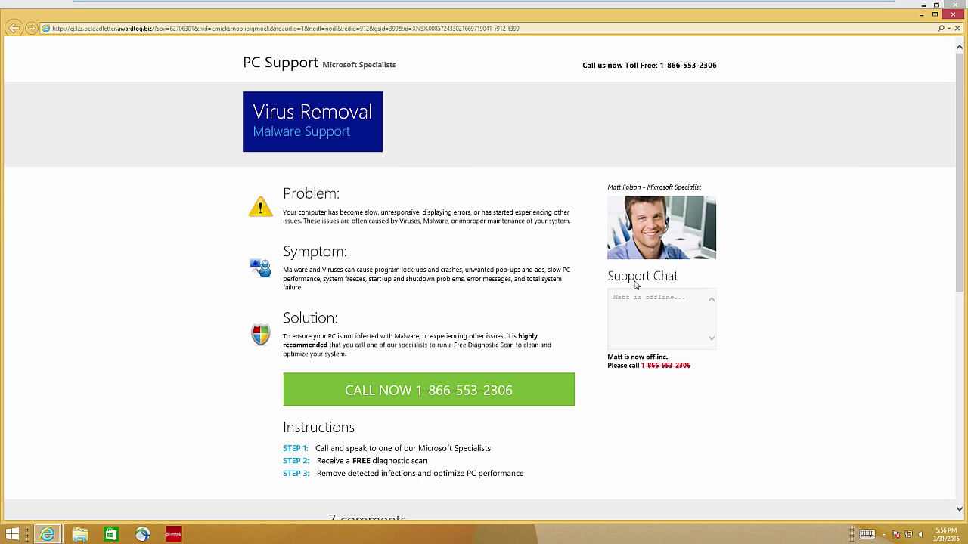
{"action": "mouse_move", "coordinate": [329, 4]}
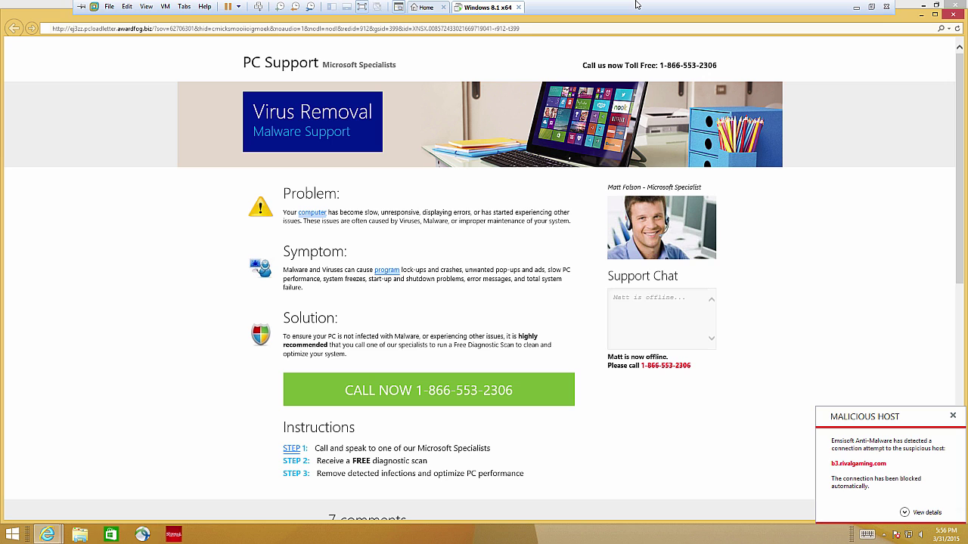
{"action": "left_click", "coordinate": [869, 6]}
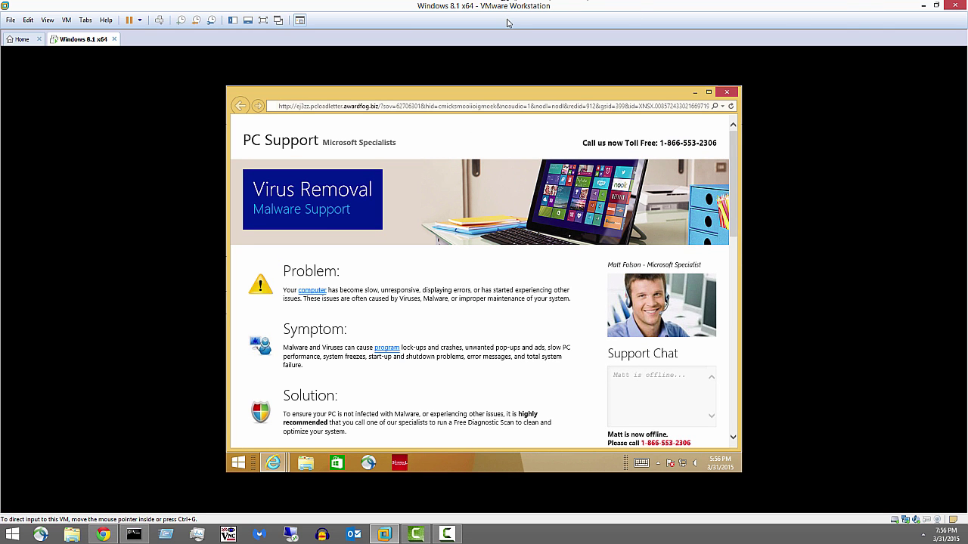